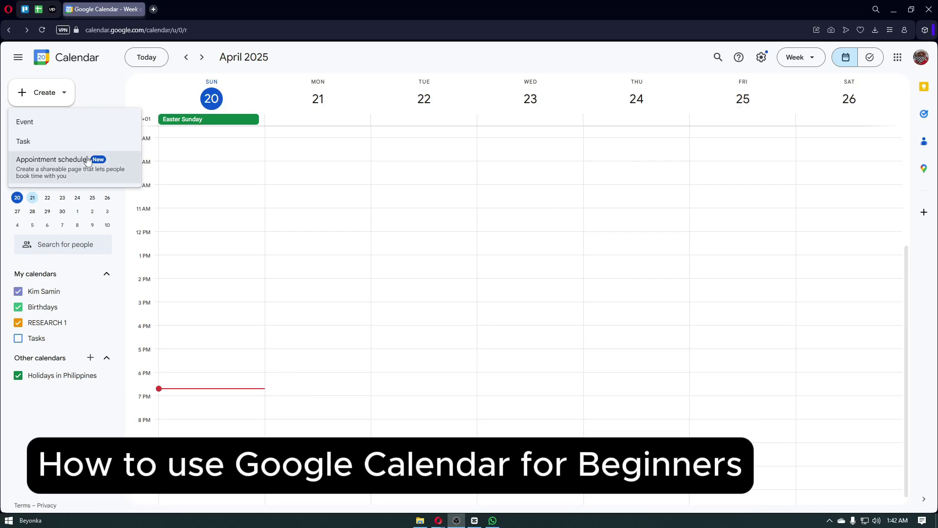
- Visit the appointment schedule setup page, then return to the calendar week view
left_click(70, 161)
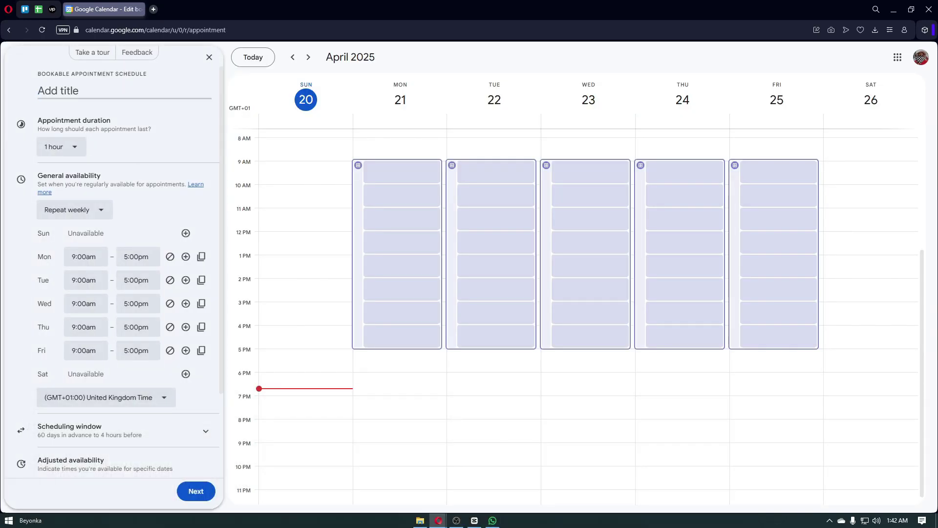
left_click(9, 32)
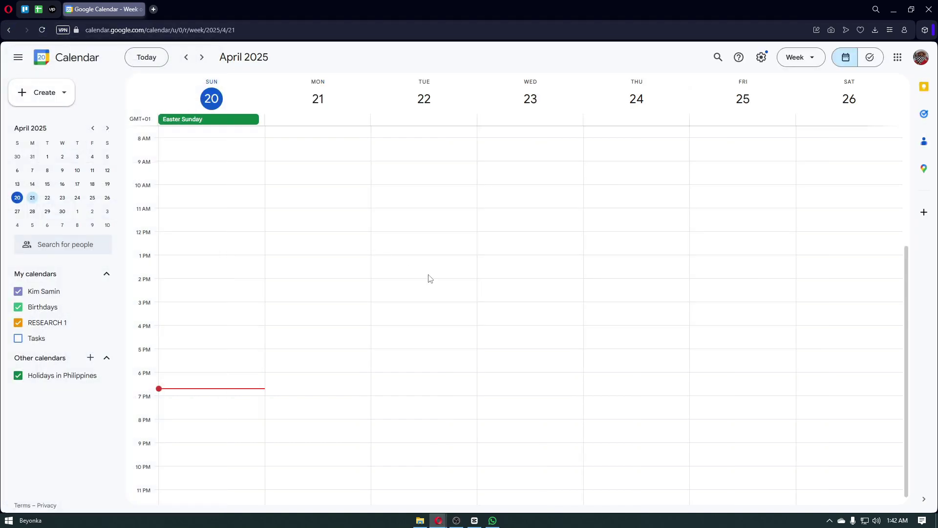
scroll(429, 278, "down", 1)
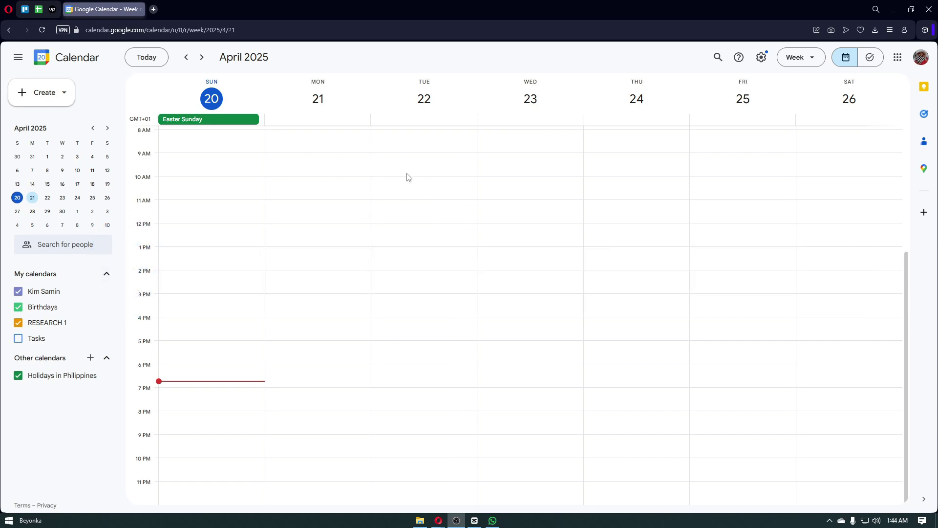
- Start a new entry at 8:30am Wednesday April 23, trying Task and Appointment schedule before keeping Event
left_click(507, 153)
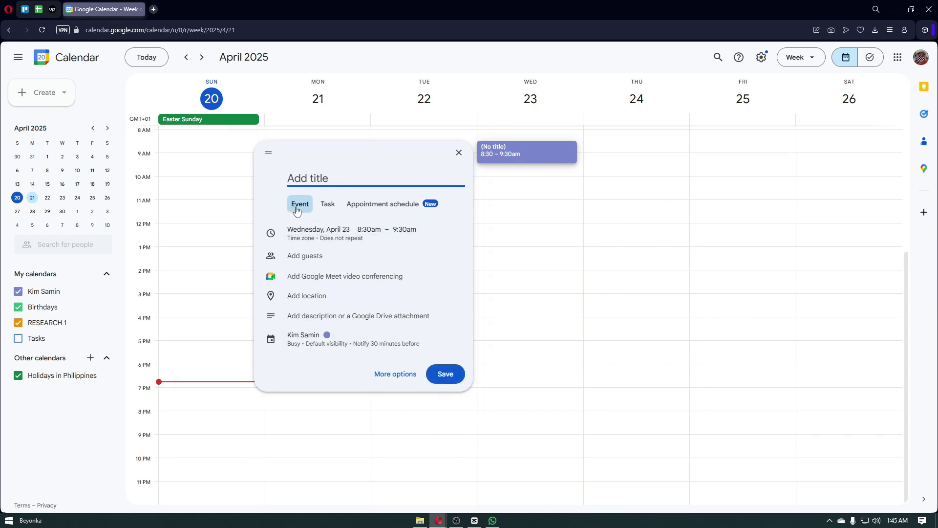
left_click(328, 205)
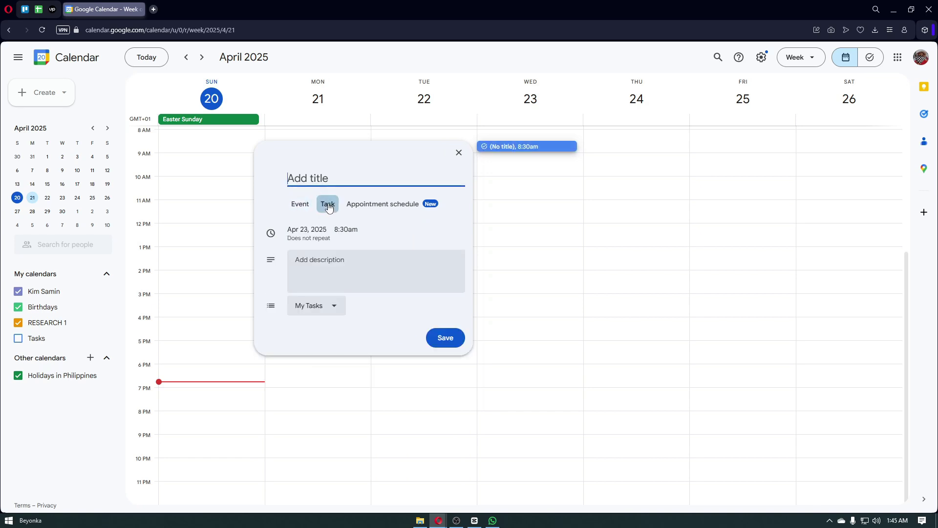
left_click(380, 215)
left_click(304, 209)
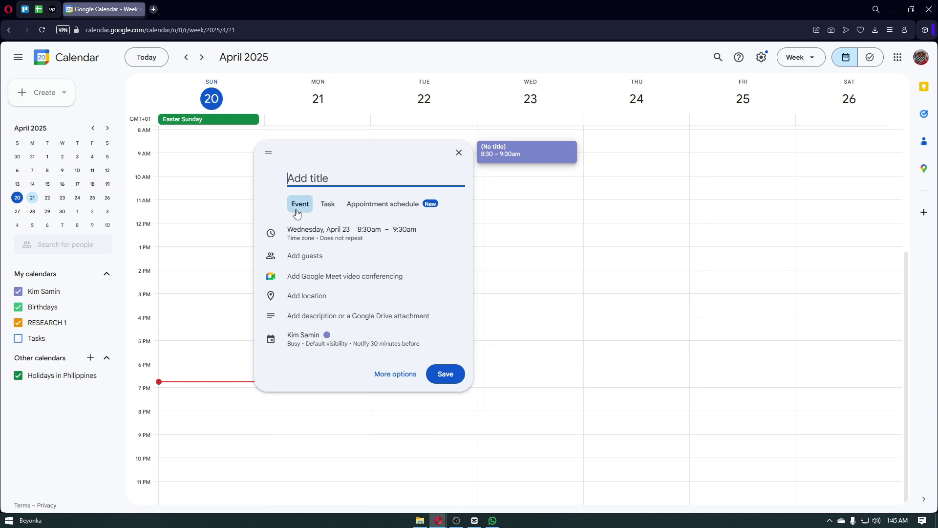
- Review the event's start time options and save the untitled 8:30–9:30am event
left_click(358, 232)
left_click(389, 231)
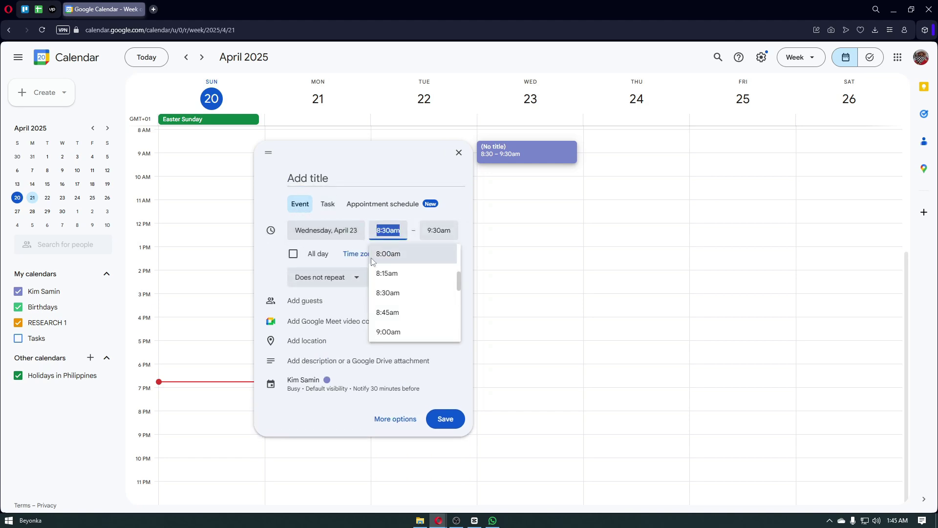
left_click(440, 415)
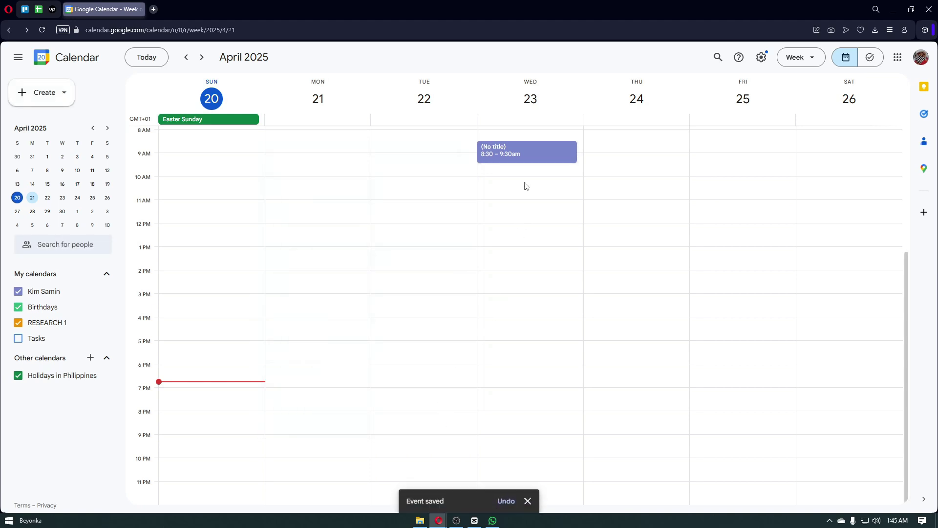
scroll(523, 184, "up", 3)
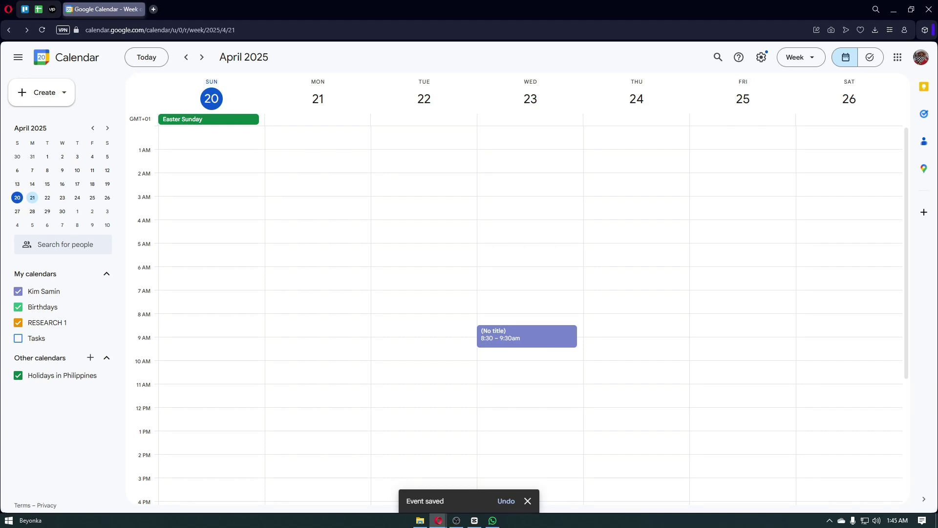
scroll(589, 273, "down", 2)
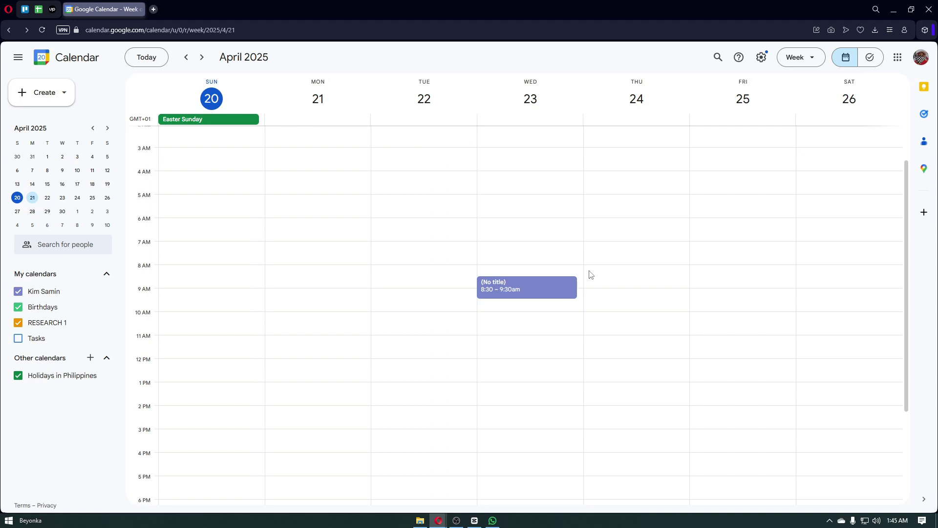
scroll(589, 274, "down", 2)
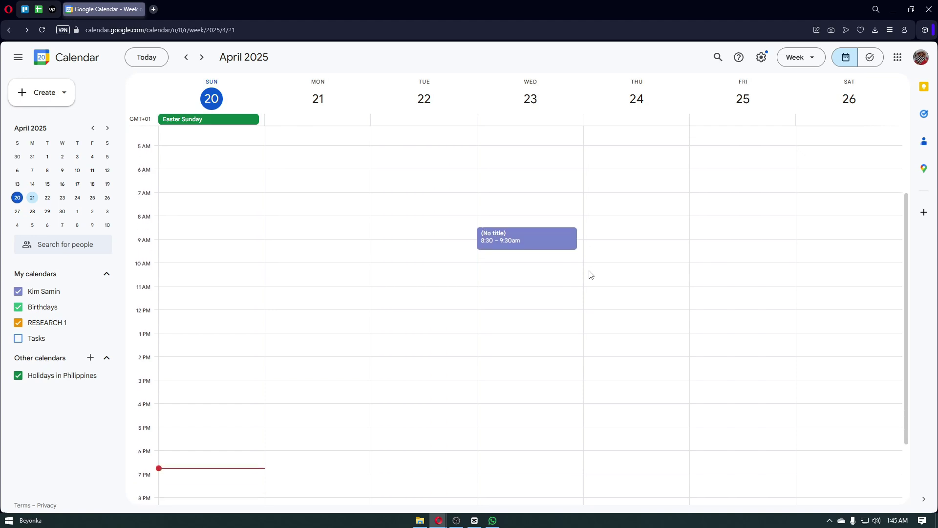
scroll(589, 274, "down", 1)
scroll(589, 274, "down", 1)
scroll(589, 275, "up", 2)
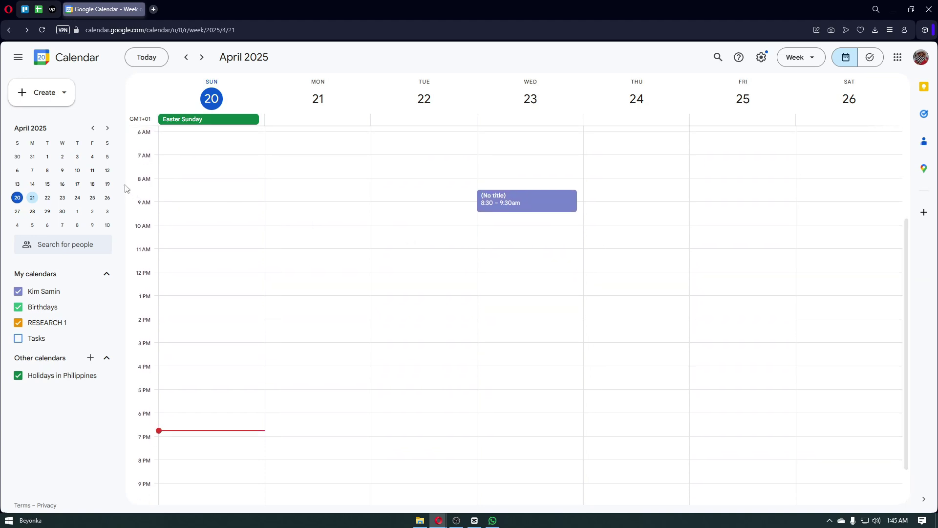
- Create a new task 'Call mom' dated Monday, April 21 at 7:00pm
left_click(26, 96)
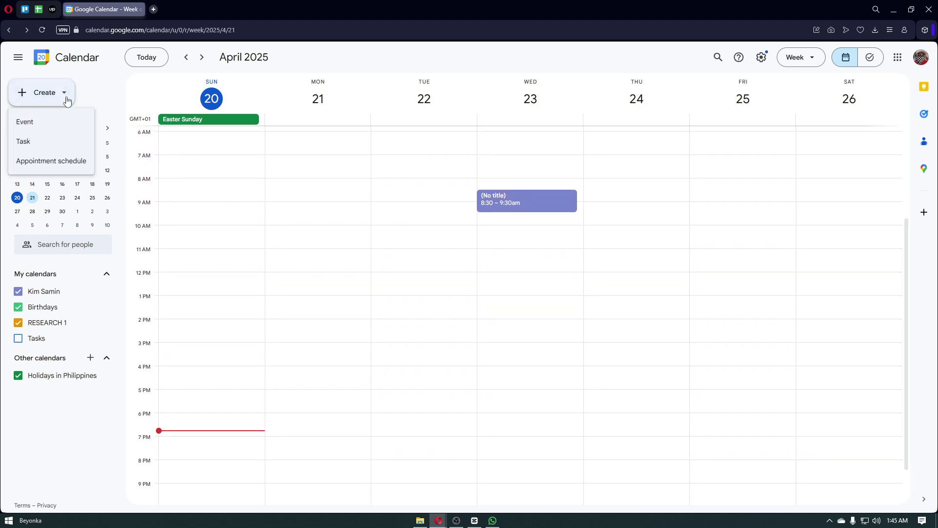
left_click(46, 141)
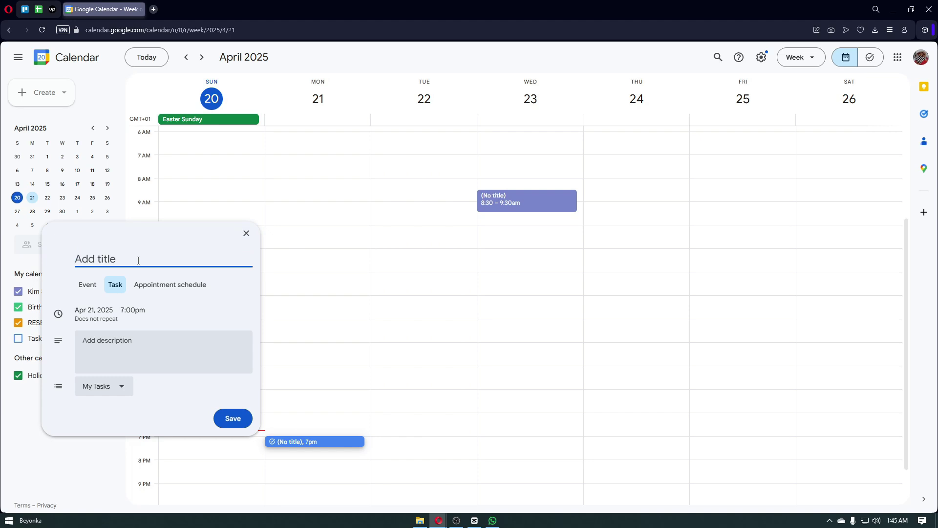
type("Call mom")
left_click(103, 311)
left_click(228, 307)
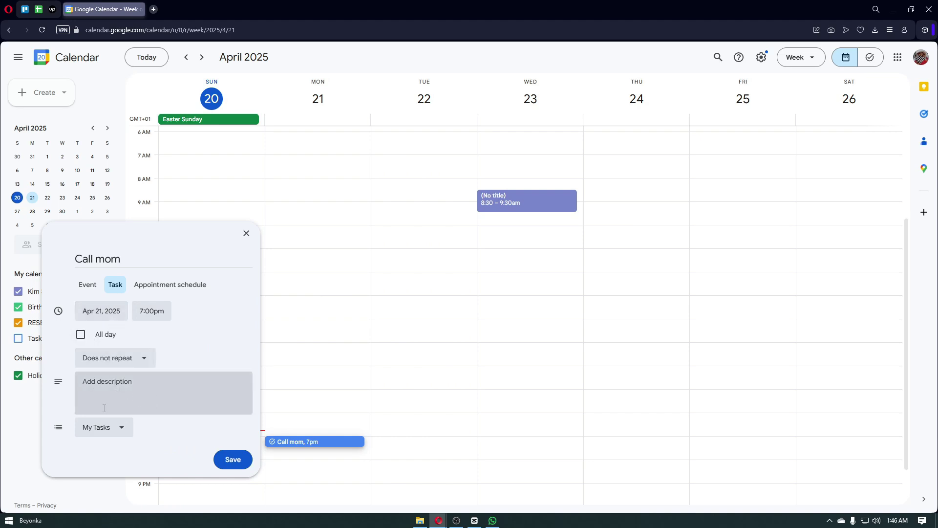
- Keep the task in the My Tasks list and save the Call mom task
left_click(121, 428)
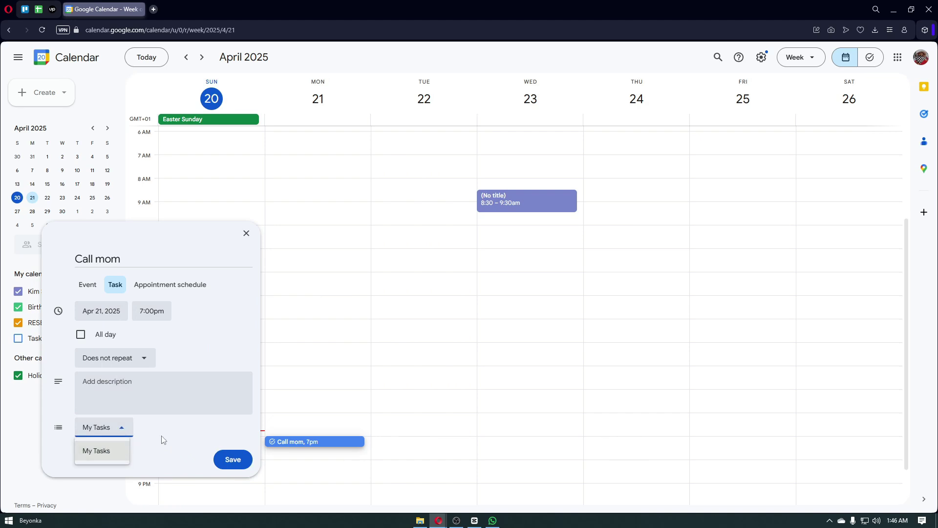
left_click(111, 432)
left_click(121, 429)
left_click(111, 450)
left_click(235, 459)
scroll(346, 411, "down", 1)
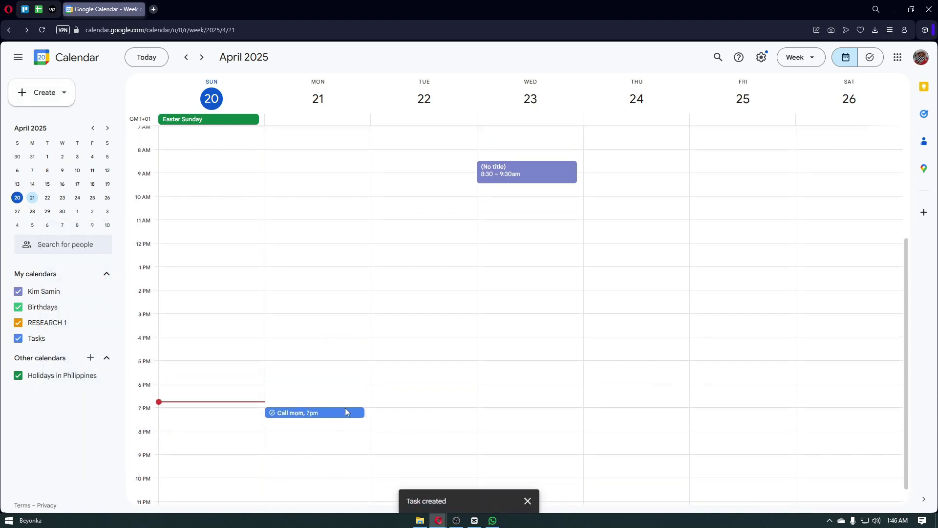
scroll(344, 410, "down", 1)
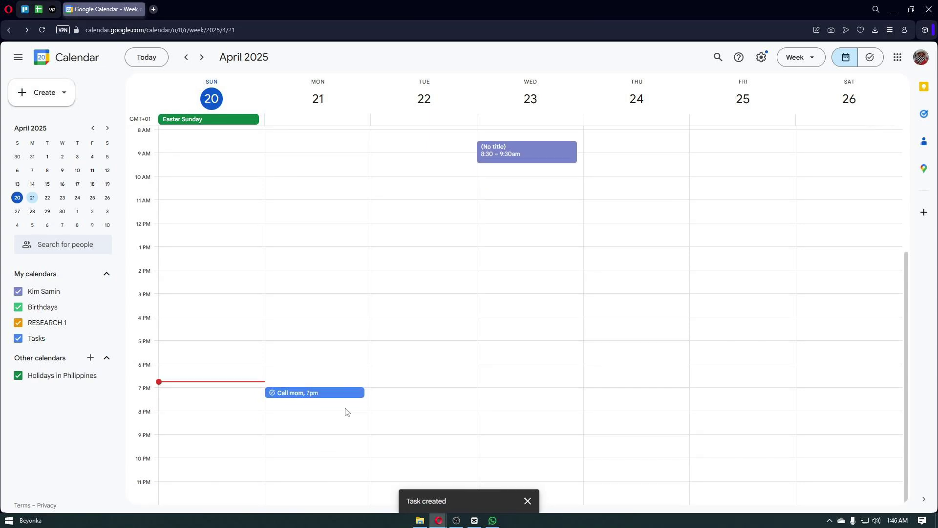
scroll(337, 408, "up", 3)
scroll(335, 411, "down", 3)
scroll(293, 403, "down", 1)
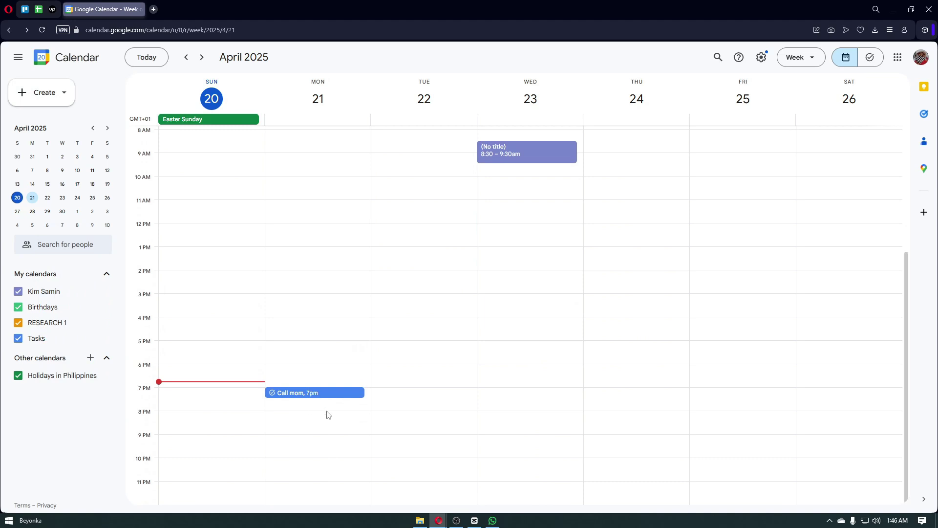
scroll(337, 386, "up", 2)
scroll(339, 386, "down", 2)
left_click(310, 286)
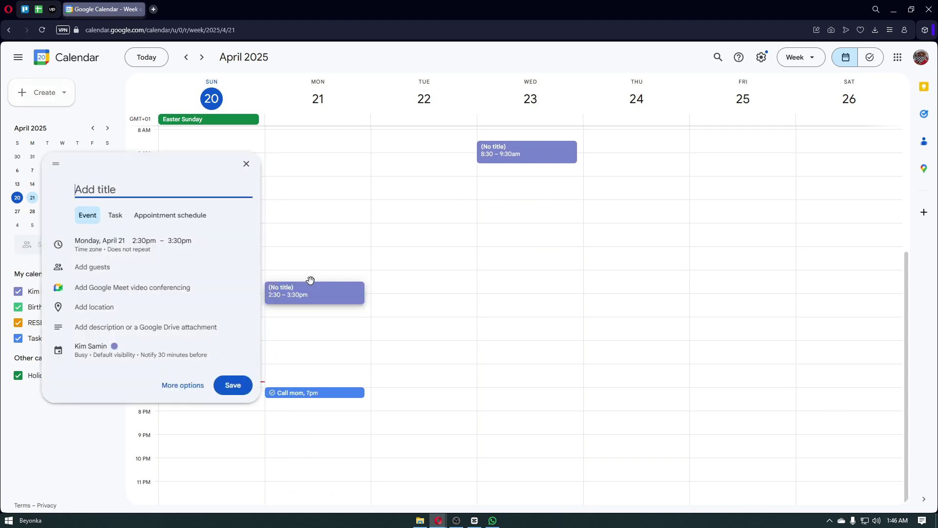
left_click(115, 214)
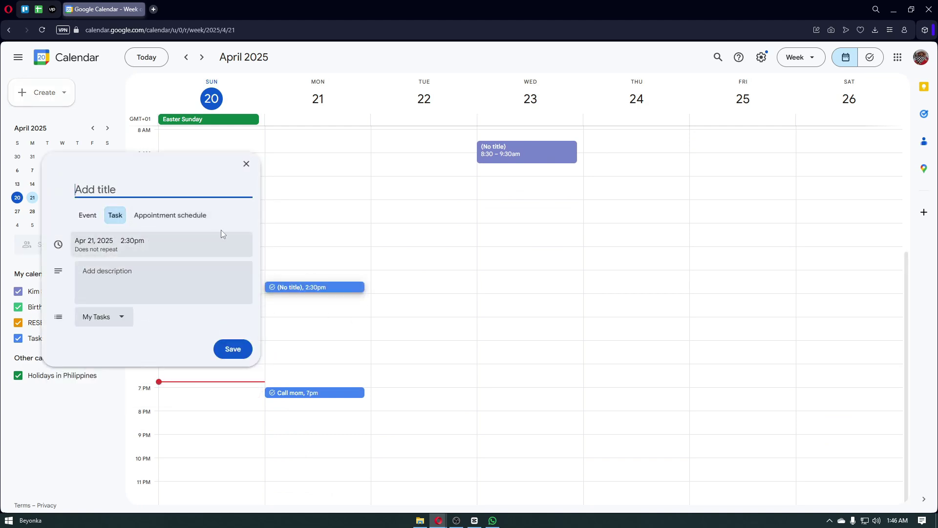
left_click(247, 163)
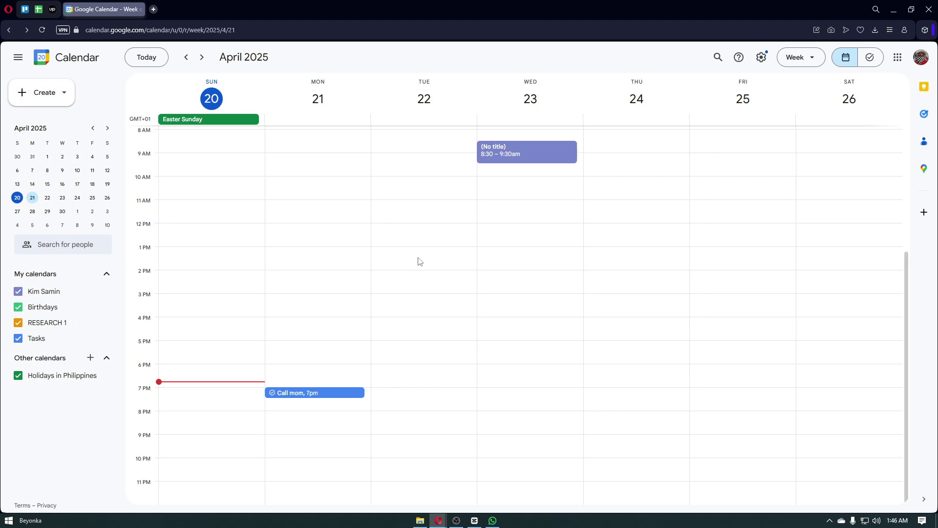
scroll(418, 262, "up", 3)
scroll(419, 261, "down", 2)
scroll(419, 262, "down", 1)
scroll(418, 262, "up", 1)
scroll(418, 262, "up", 2)
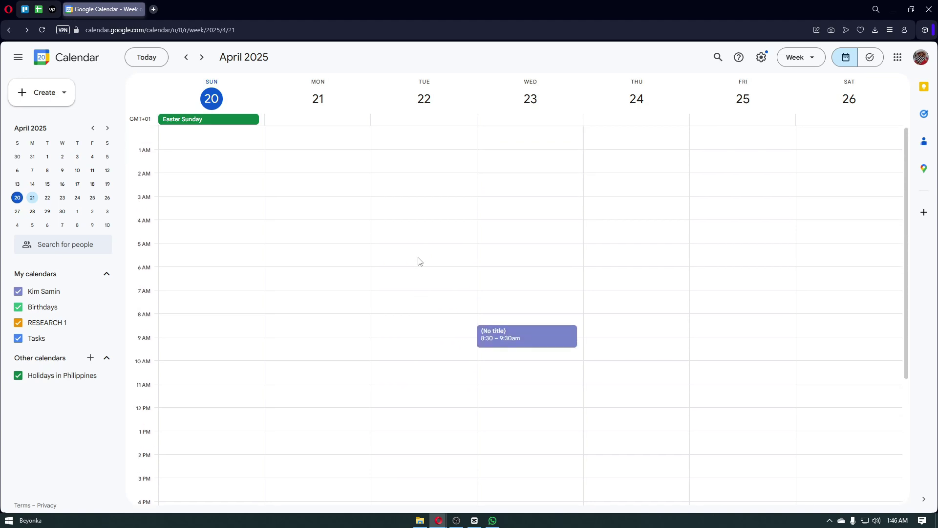
scroll(418, 262, "down", 1)
scroll(418, 262, "down", 2)
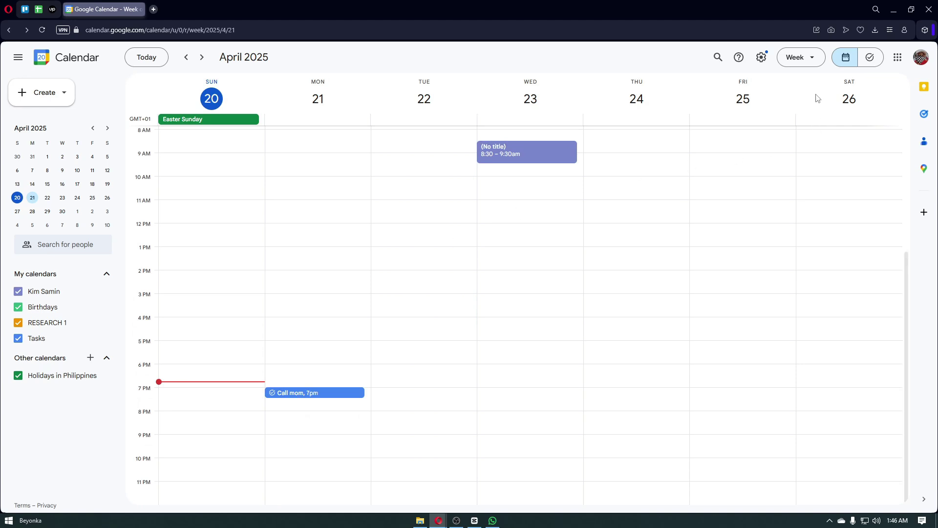
- Cycle the calendar through Day, Week, Month and Year views
left_click(803, 59)
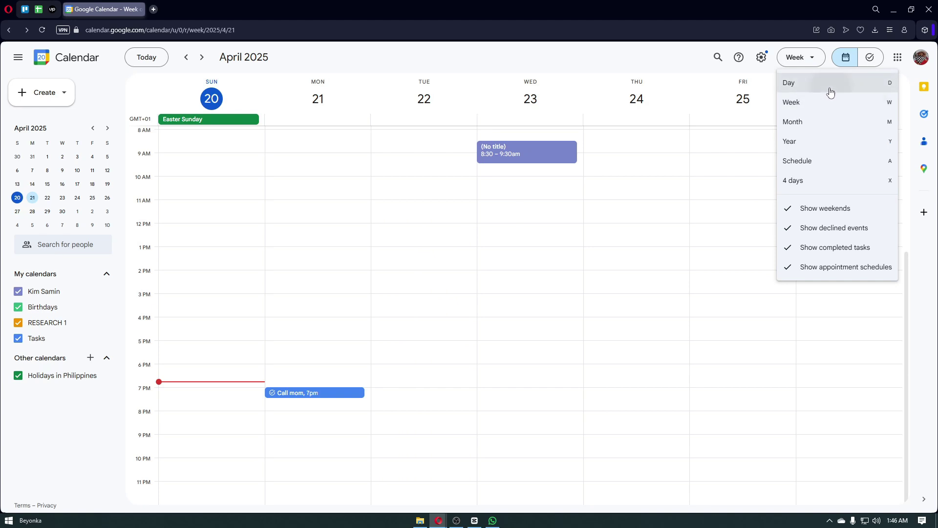
left_click(823, 85)
left_click(809, 65)
left_click(819, 103)
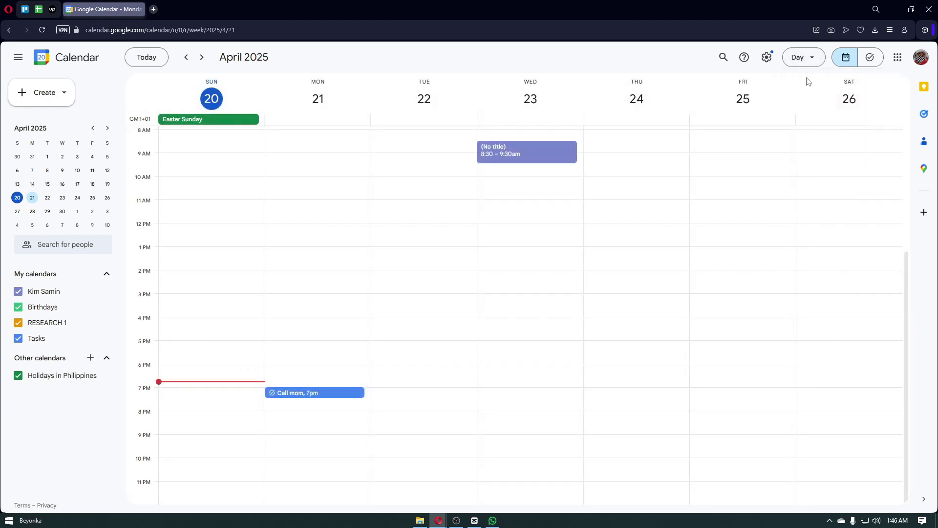
left_click(800, 58)
left_click(821, 131)
left_click(800, 58)
left_click(811, 142)
- Try the 4 days view and settle on the Schedule list view of upcoming events
left_click(801, 64)
left_click(827, 160)
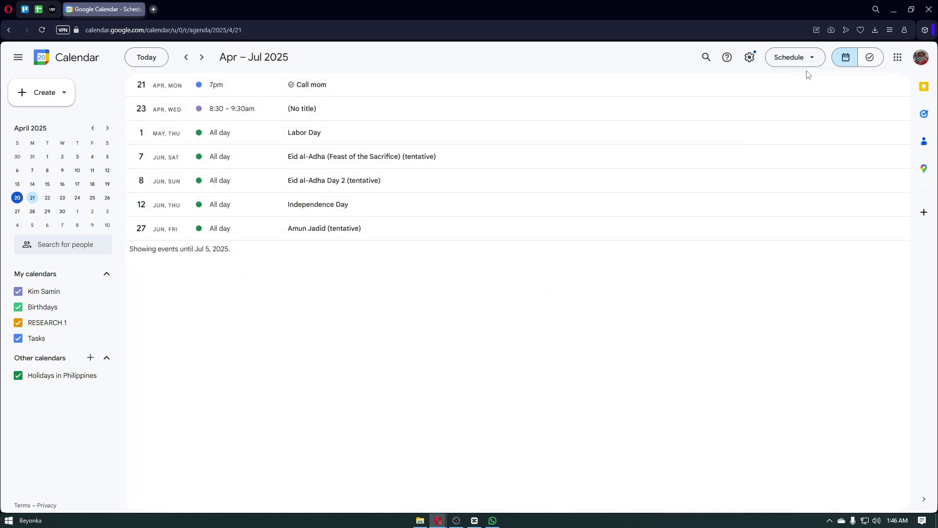
left_click(800, 59)
left_click(828, 181)
left_click(798, 57)
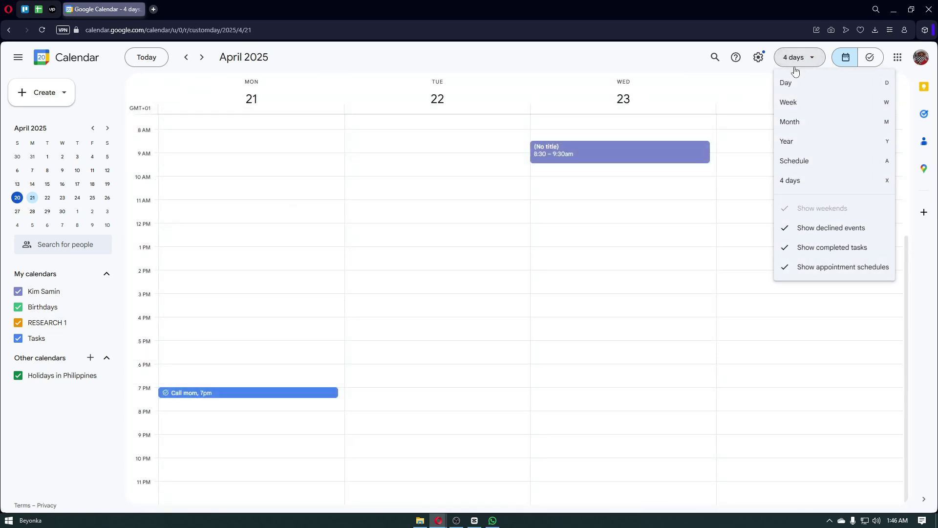
left_click(799, 160)
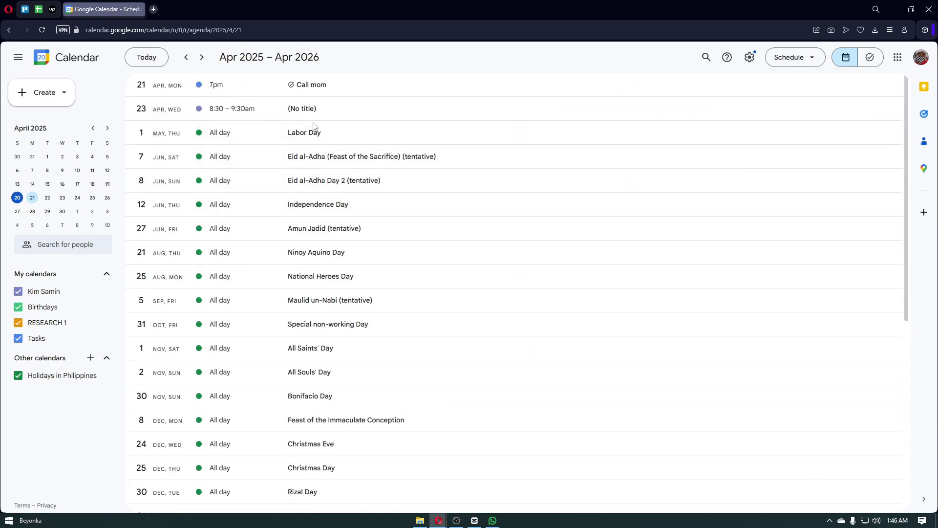
left_click(795, 58)
left_click(511, 67)
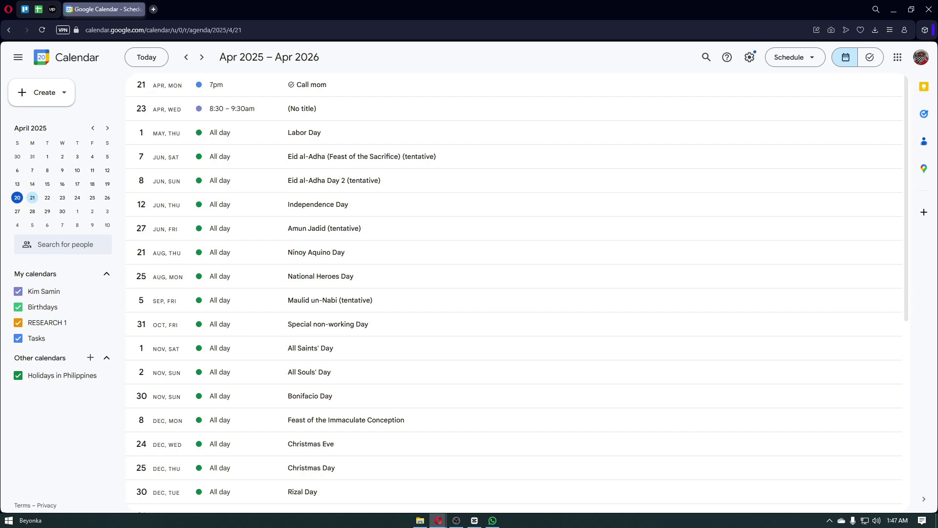
scroll(513, 199, "down", 2)
scroll(518, 218, "down", 2)
scroll(518, 219, "up", 2)
scroll(518, 220, "up", 2)
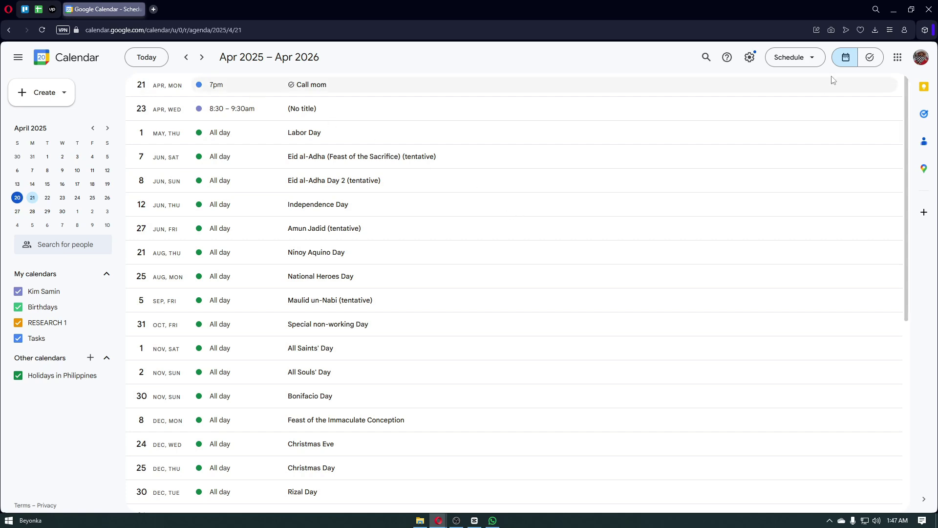
left_click(806, 57)
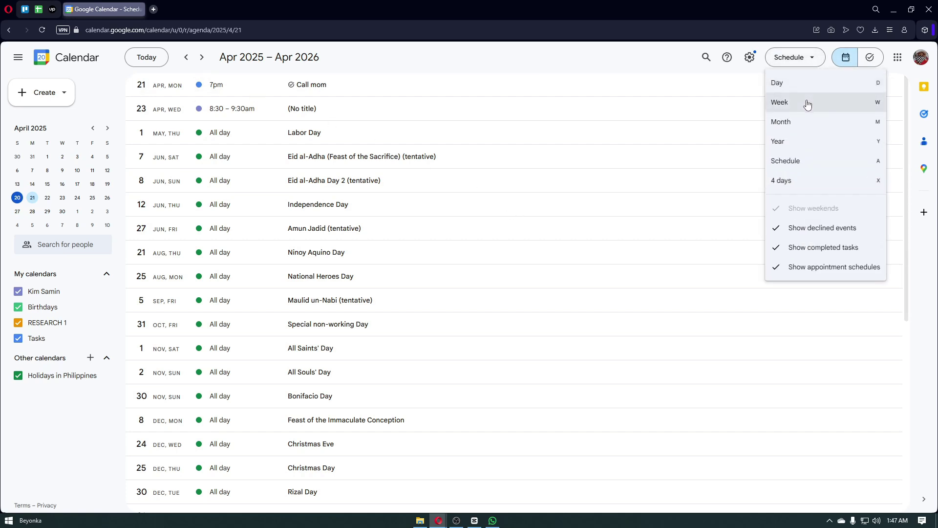
- Switch to the April 21 day view and start a new 10:30–11:30am event, beginning to add guests
left_click(805, 85)
scroll(320, 297, "up", 2)
scroll(329, 296, "up", 2)
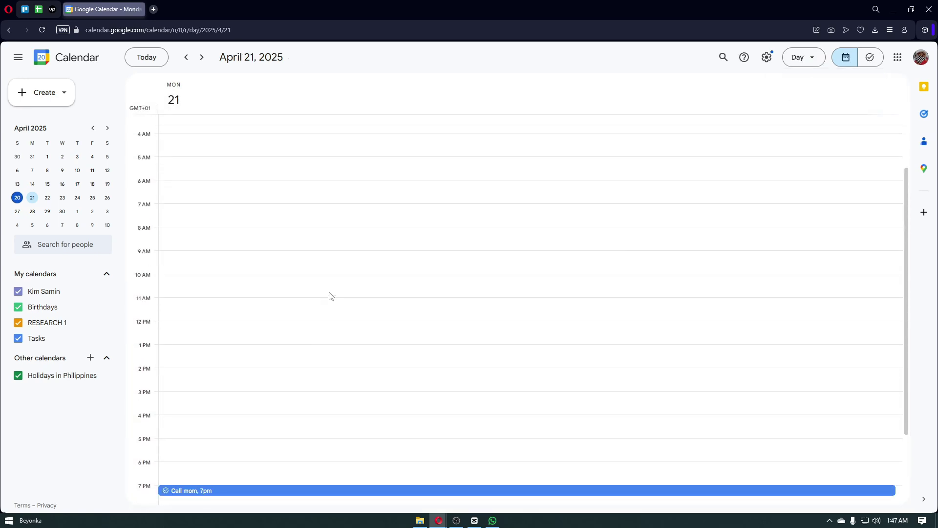
left_click(328, 292)
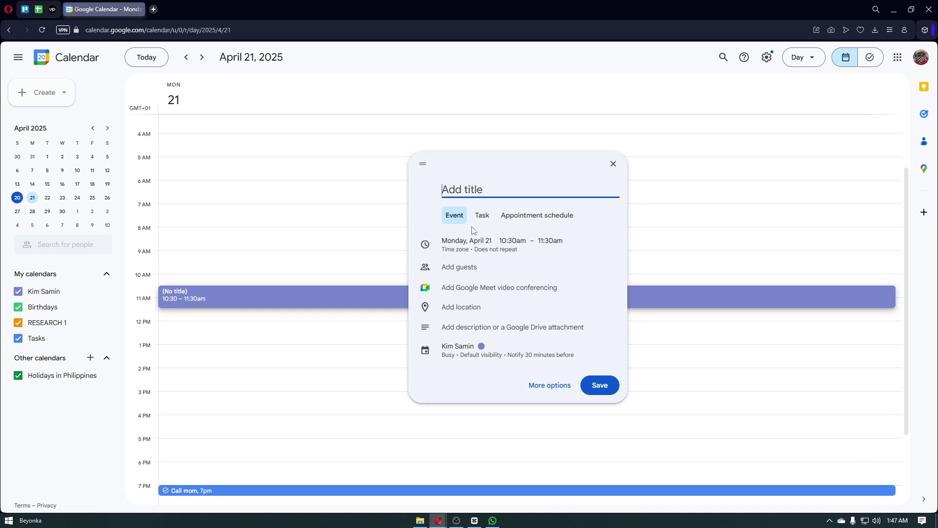
left_click(463, 265)
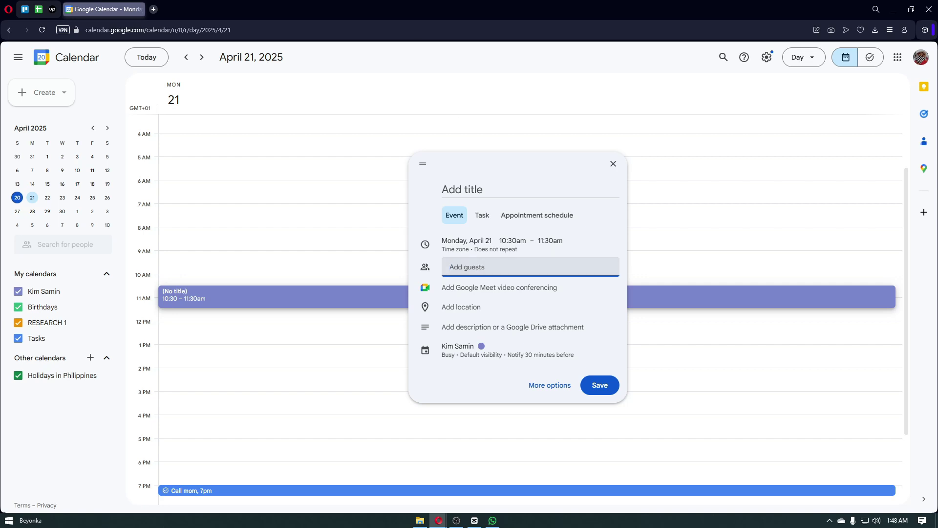
- Discard the unfinished new event so April 21 keeps only the Call mom task
left_click(616, 167)
scroll(616, 192, "down", 2)
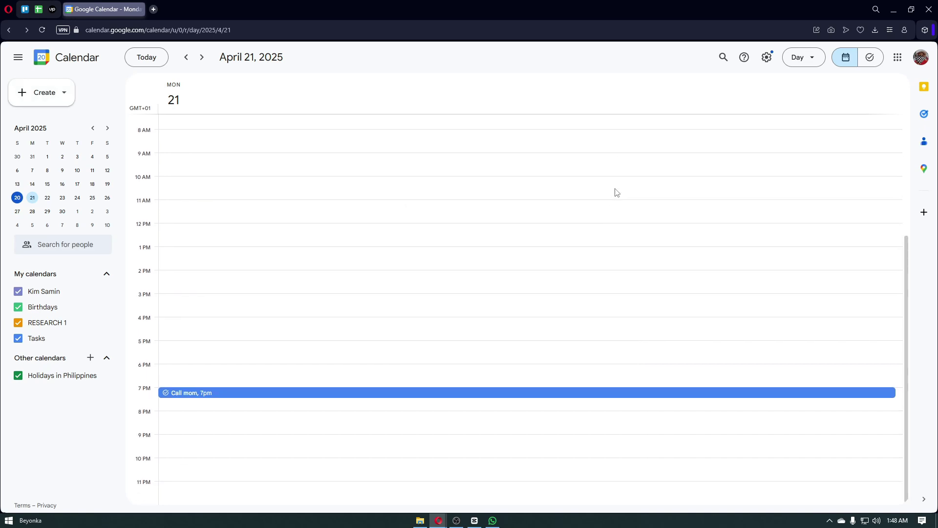
scroll(616, 193, "up", 2)
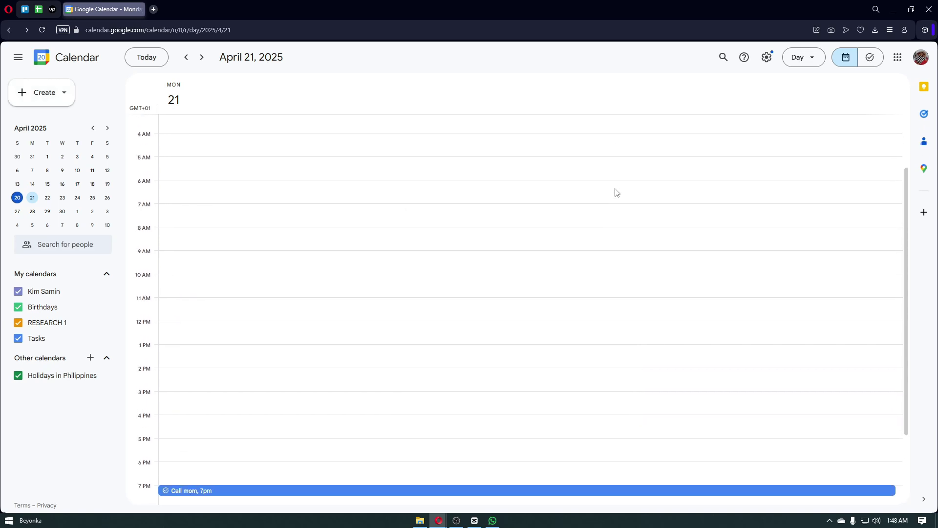
scroll(615, 192, "up", 2)
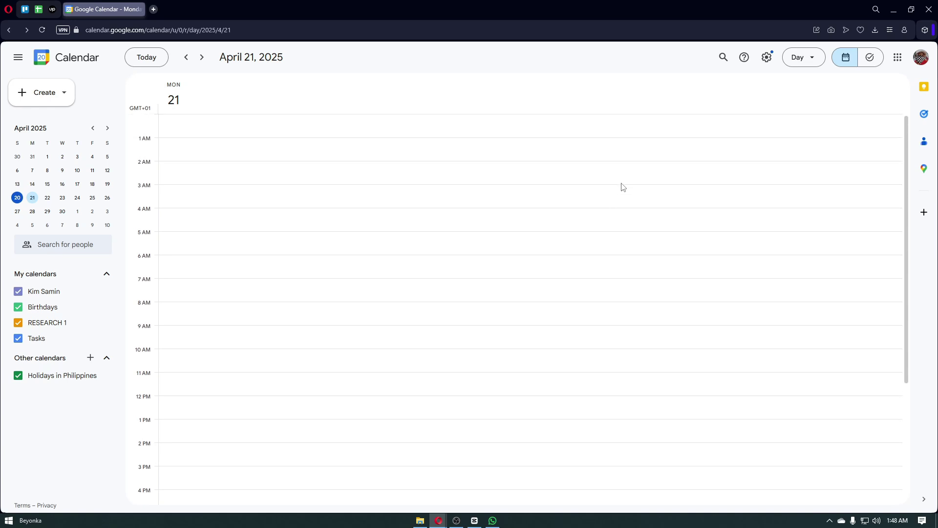
scroll(617, 182, "down", 3)
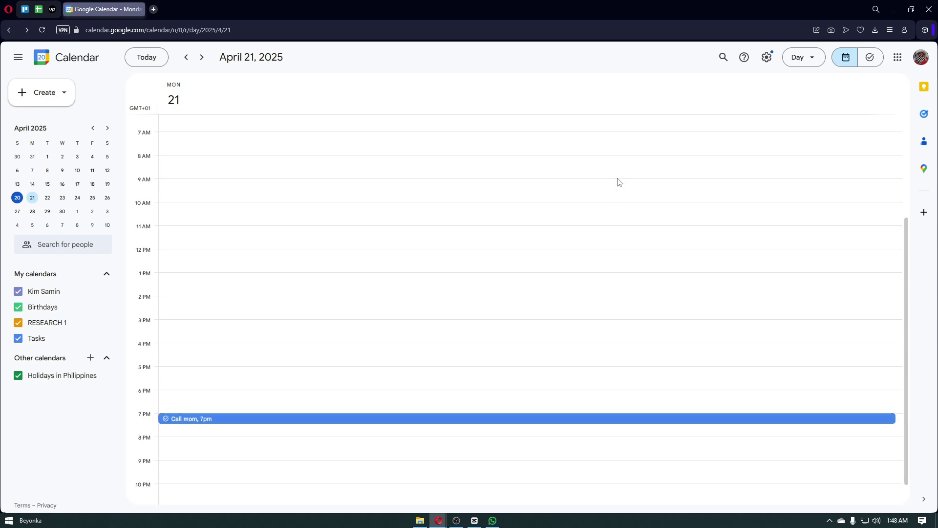
scroll(617, 182, "down", 1)
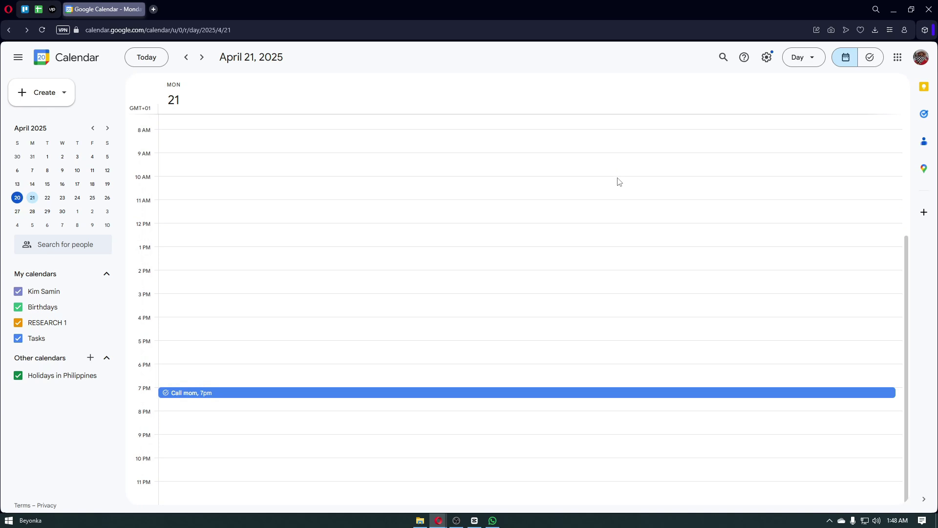
scroll(617, 182, "up", 3)
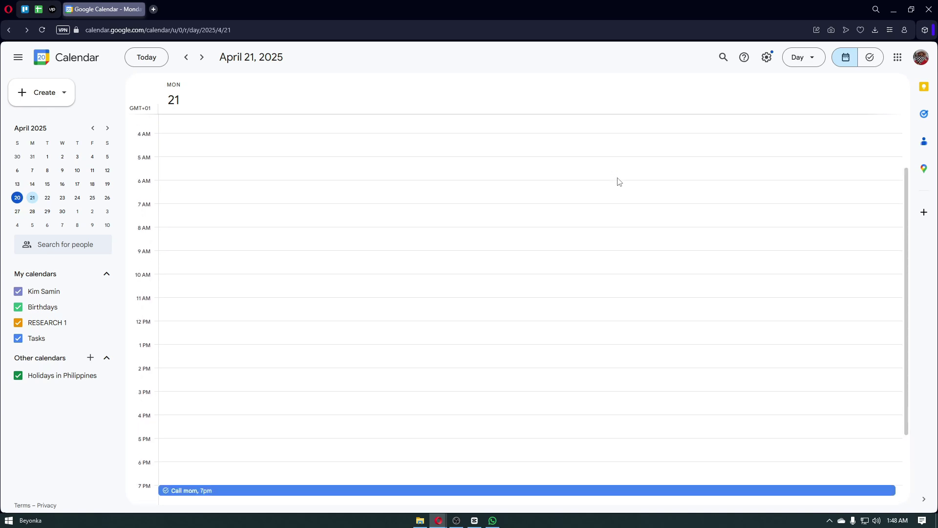
scroll(617, 182, "up", 3)
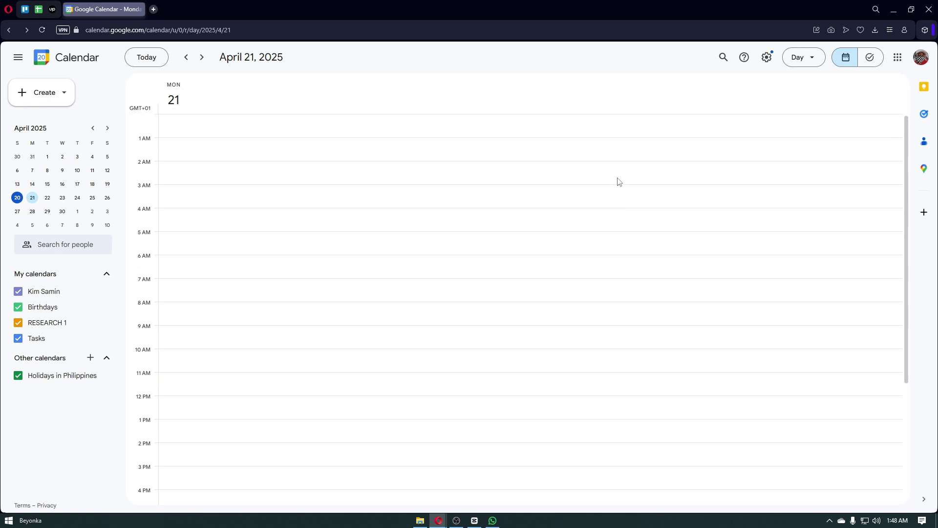
scroll(618, 182, "down", 3)
scroll(617, 182, "down", 3)
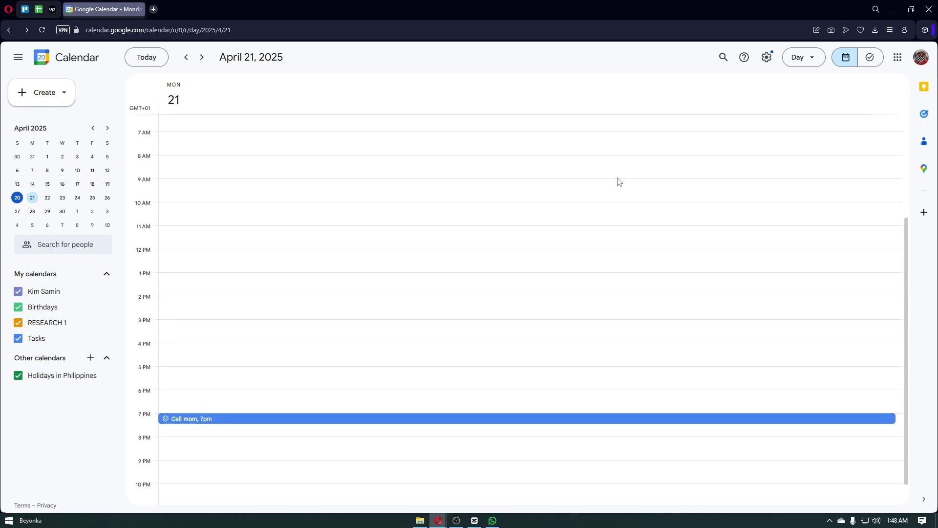
scroll(617, 182, "down", 1)
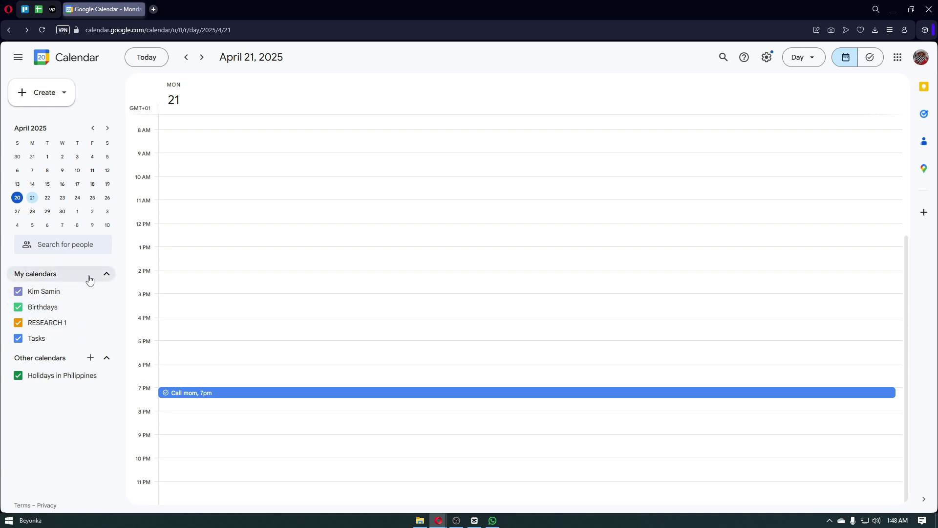
left_click(49, 94)
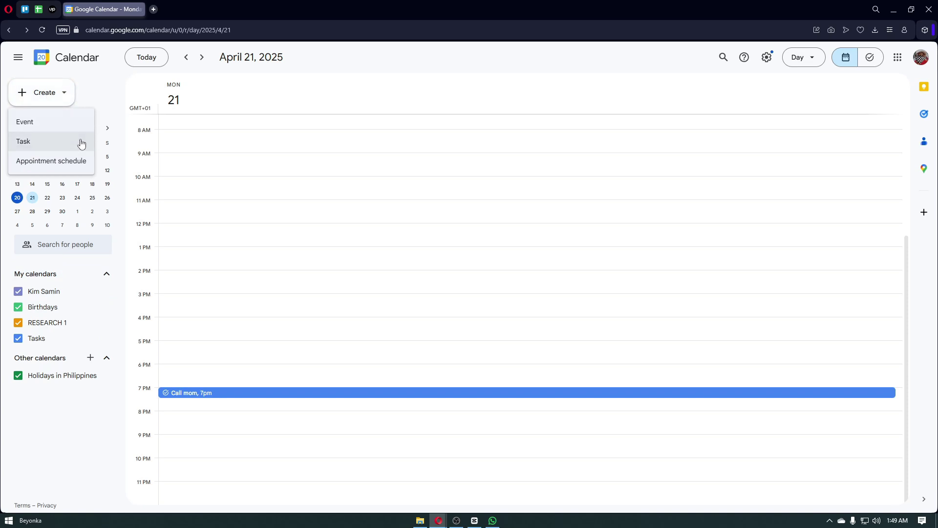
left_click(115, 89)
left_click(107, 274)
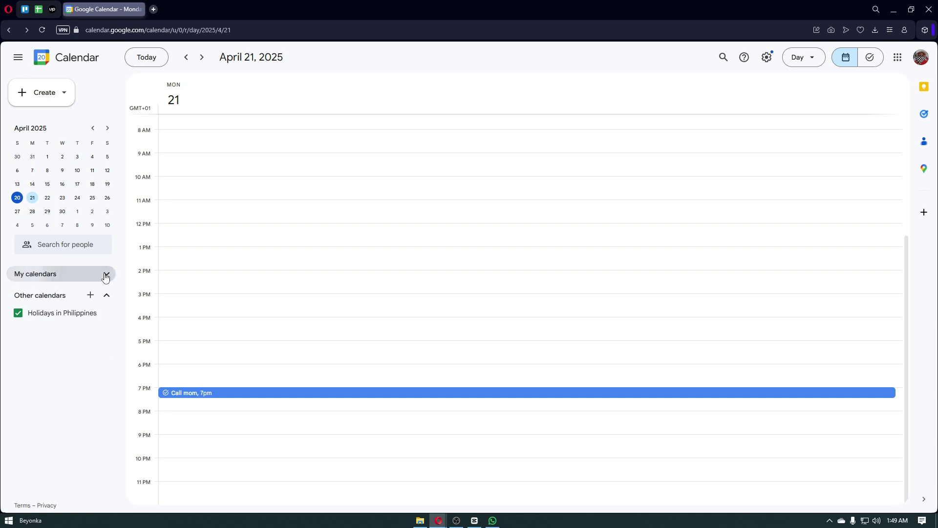
left_click(107, 274)
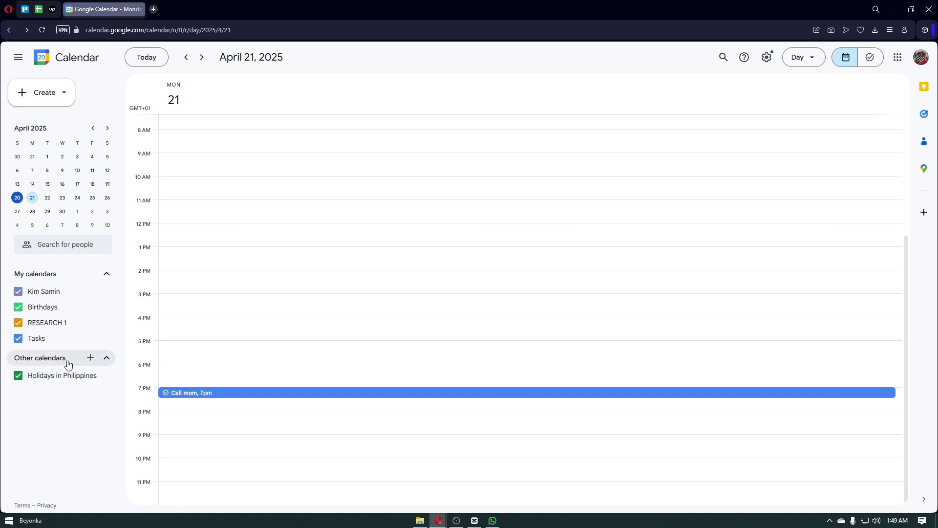
- Open and close the add-calendar options beside Other calendars
left_click(91, 361)
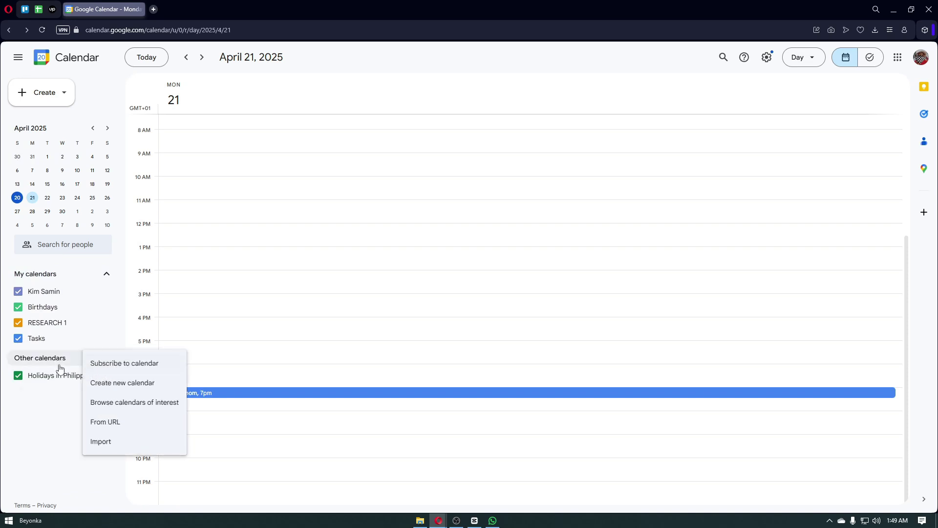
left_click(79, 363)
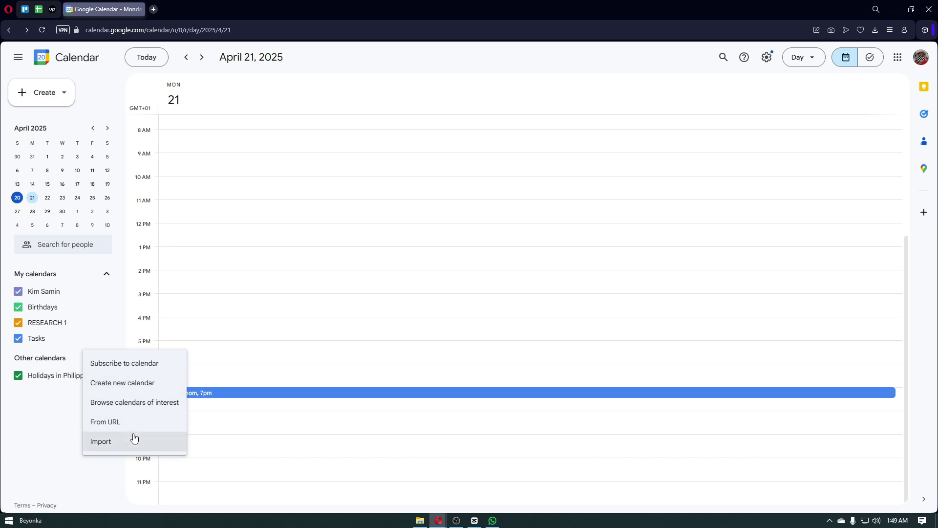
- Browse calendars of interest and expand Sports, Basketball and the NBA team list
left_click(138, 403)
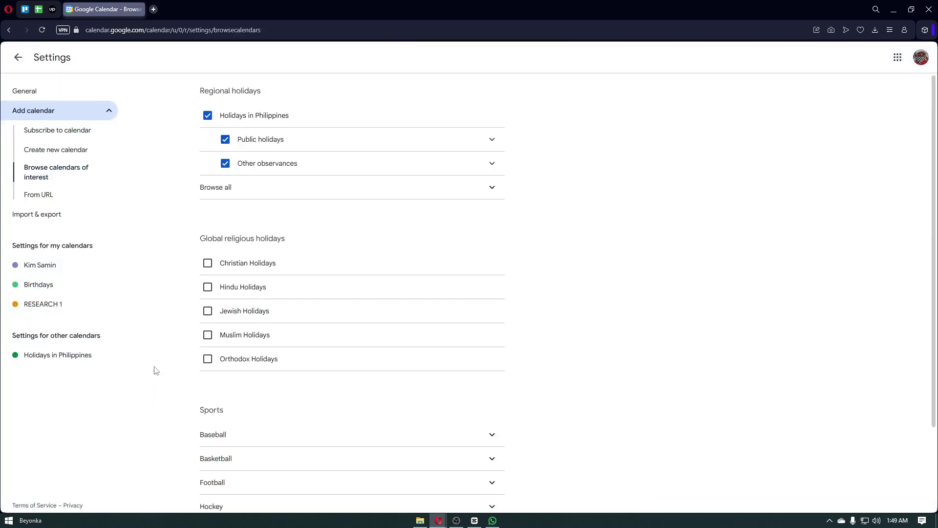
scroll(210, 285, "down", 2)
scroll(212, 278, "up", 2)
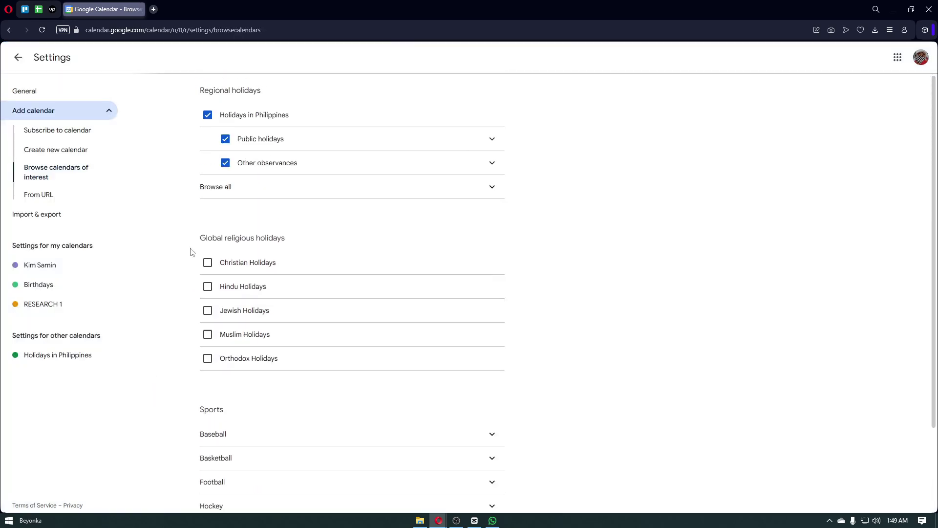
scroll(248, 376, "down", 1)
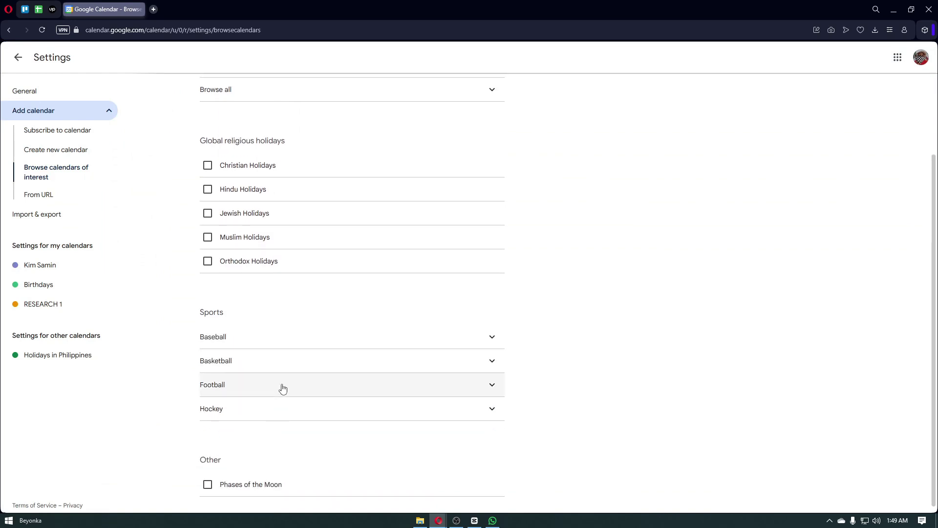
left_click(255, 335)
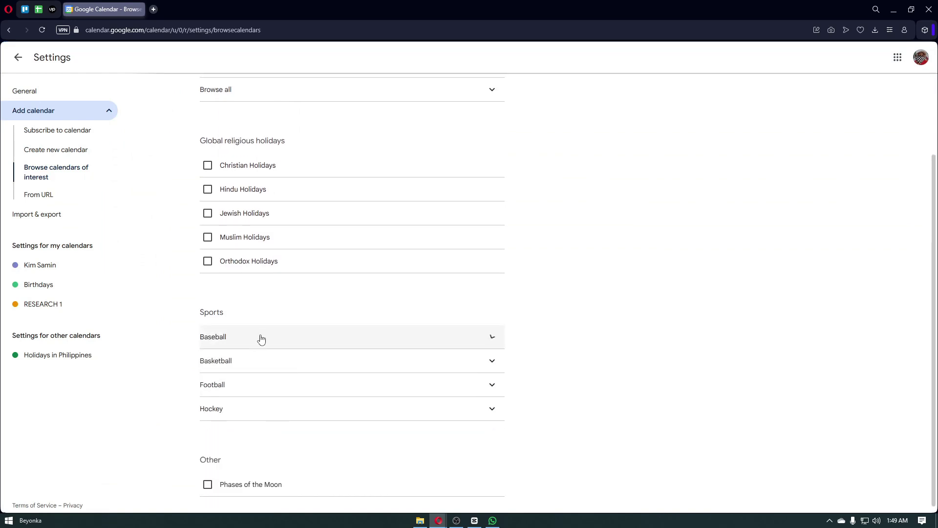
left_click(251, 363)
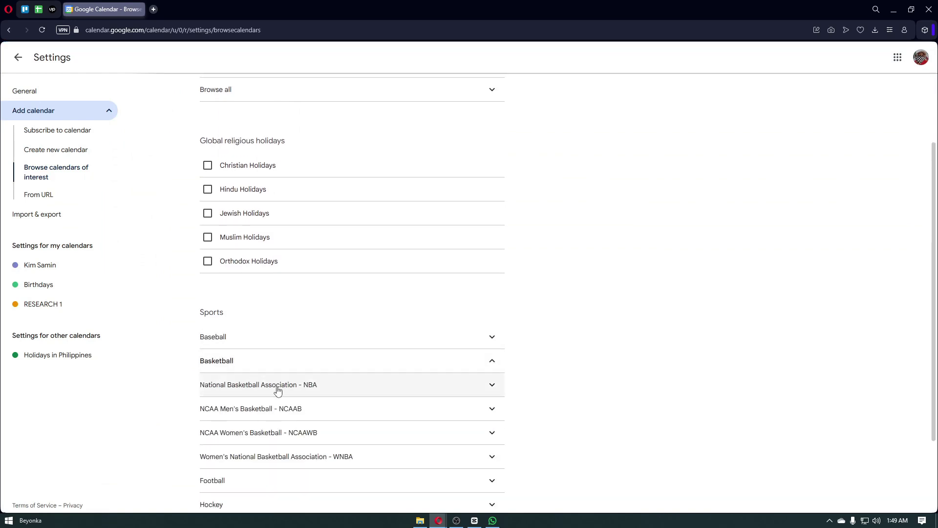
scroll(279, 391, "down", 1)
left_click(257, 339)
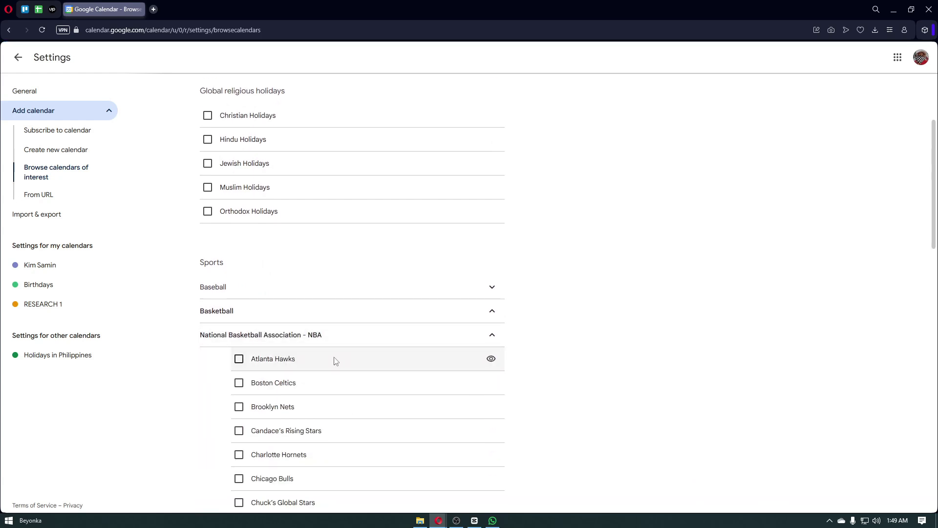
scroll(334, 360, "down", 2)
- Subscribe to the Atlanta Hawks, Boston Celtics and Brooklyn Nets calendars
left_click(240, 262)
left_click(239, 286)
left_click(239, 309)
scroll(239, 309, "down", 2)
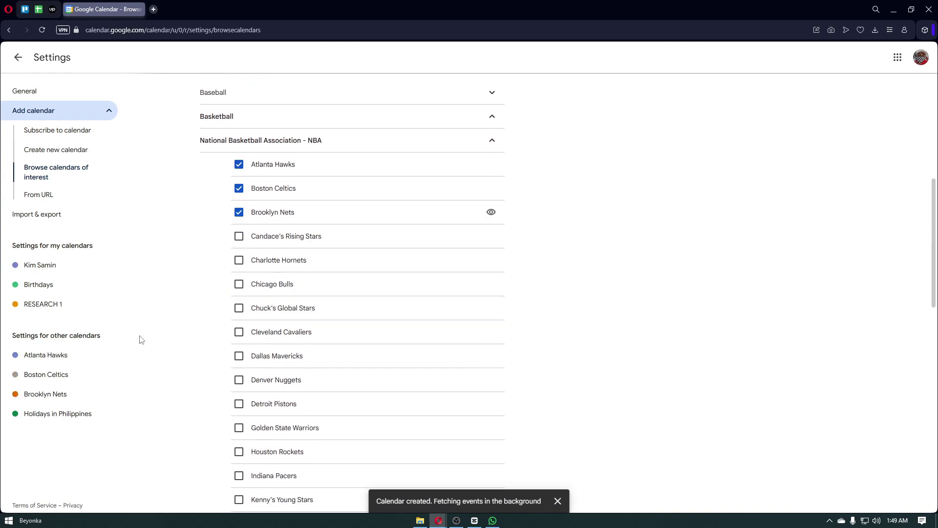
mouse_move(63, 354)
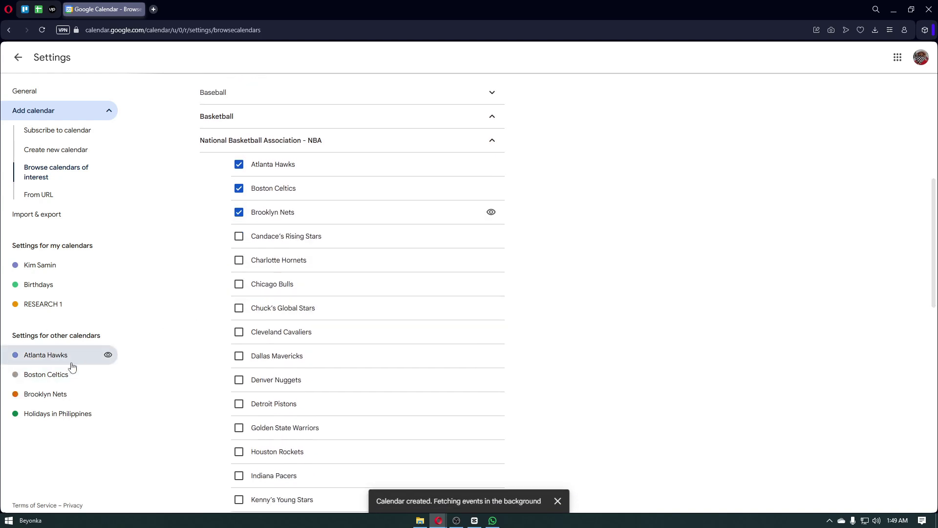
- View the Atlanta Hawks calendar settings, then return to the April 21 day view
left_click(71, 363)
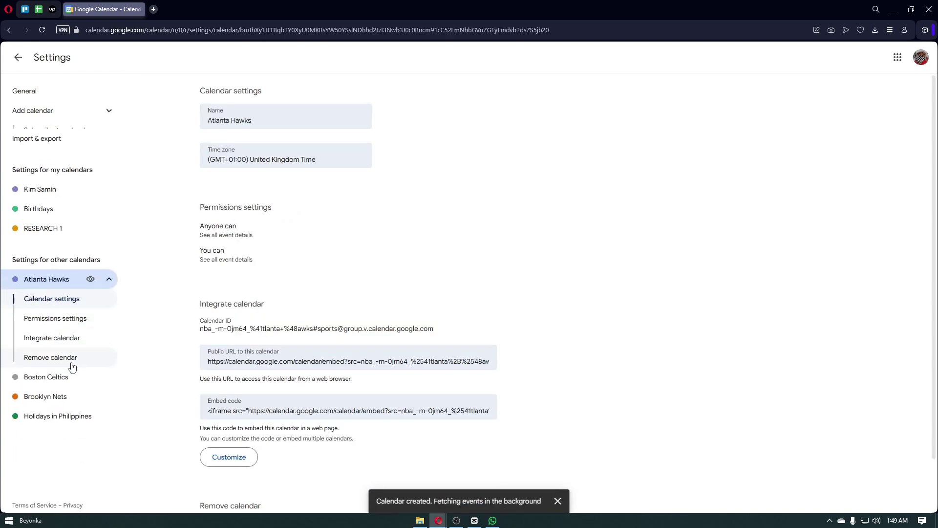
left_click(18, 58)
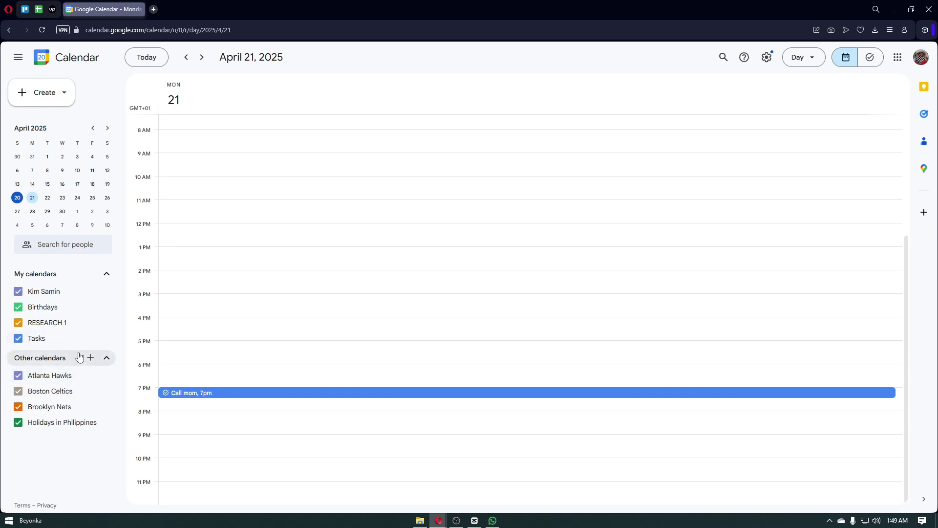
mouse_move(59, 375)
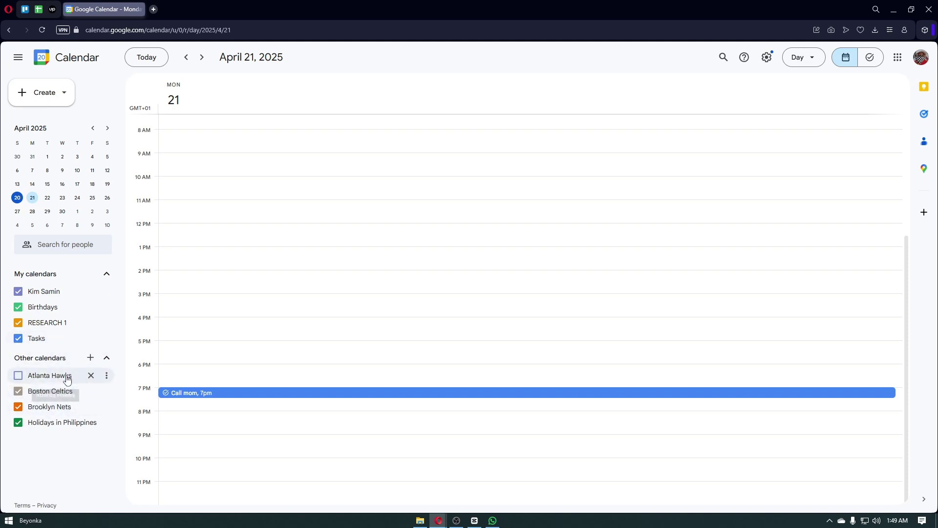
left_click(49, 363)
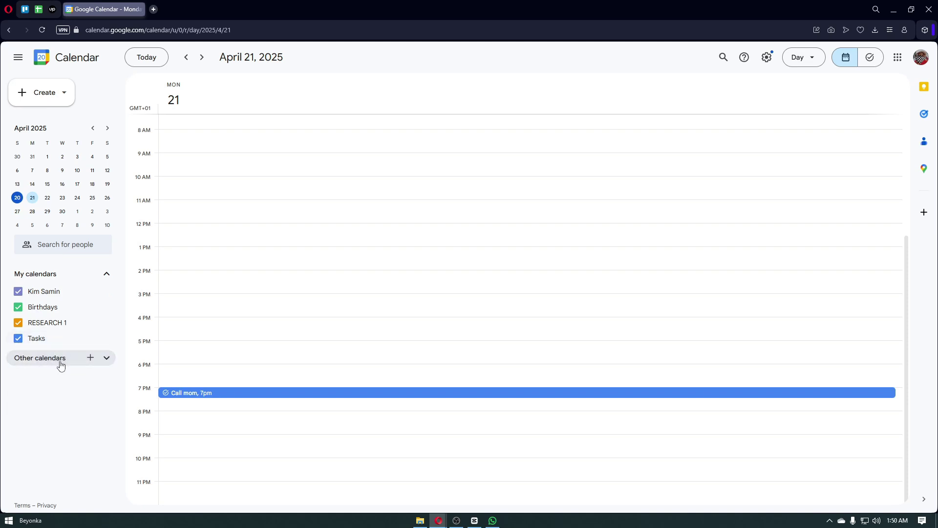
left_click(49, 362)
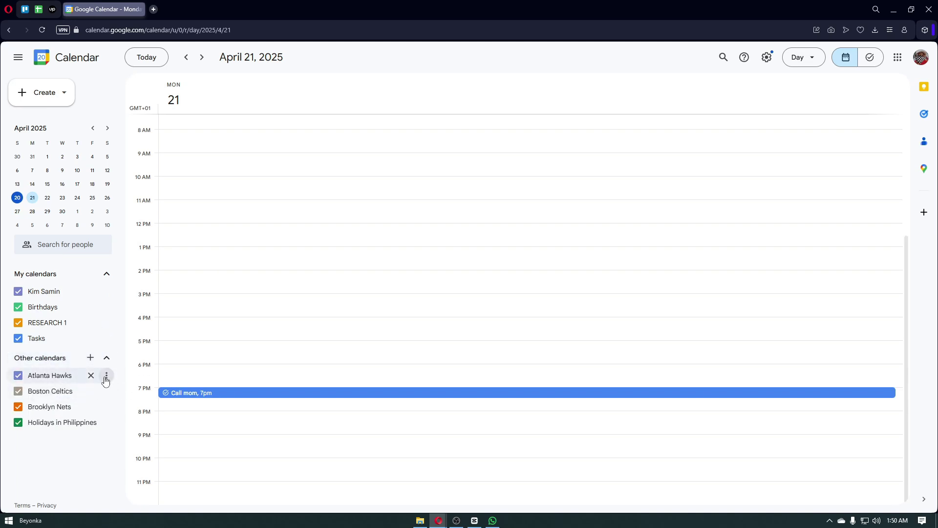
left_click(60, 409)
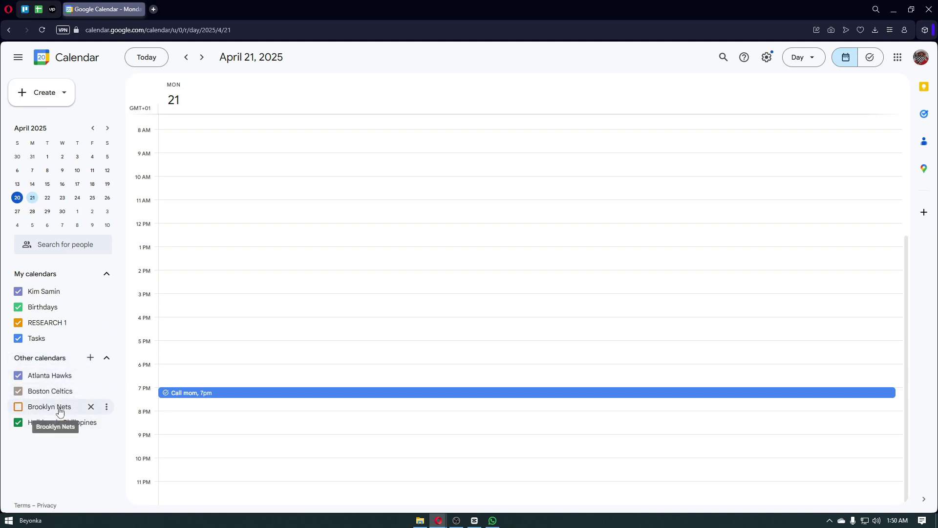
left_click(60, 410)
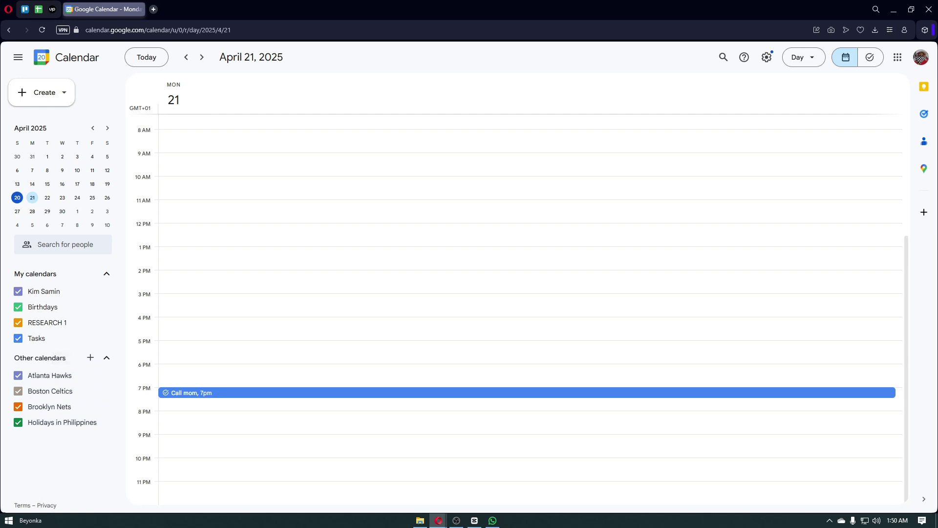
scroll(262, 147, "up", 1)
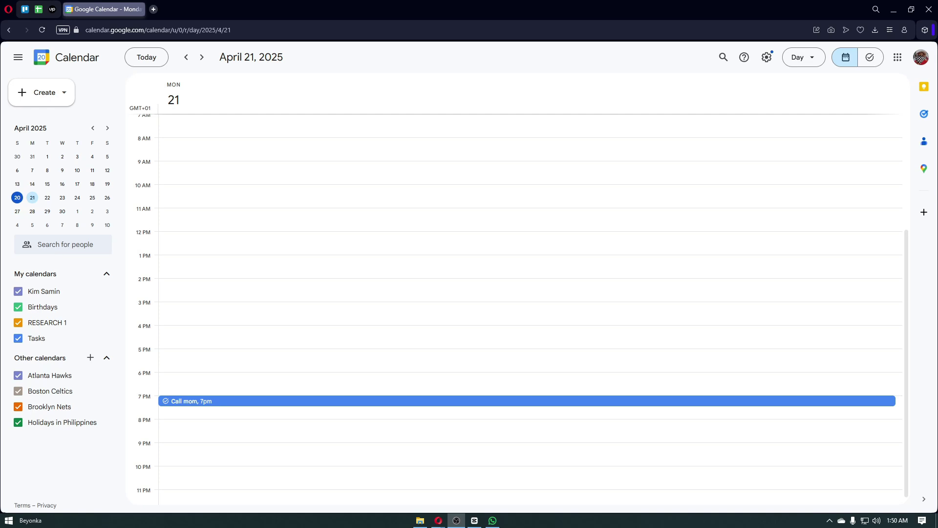
scroll(473, 198, "down", 1)
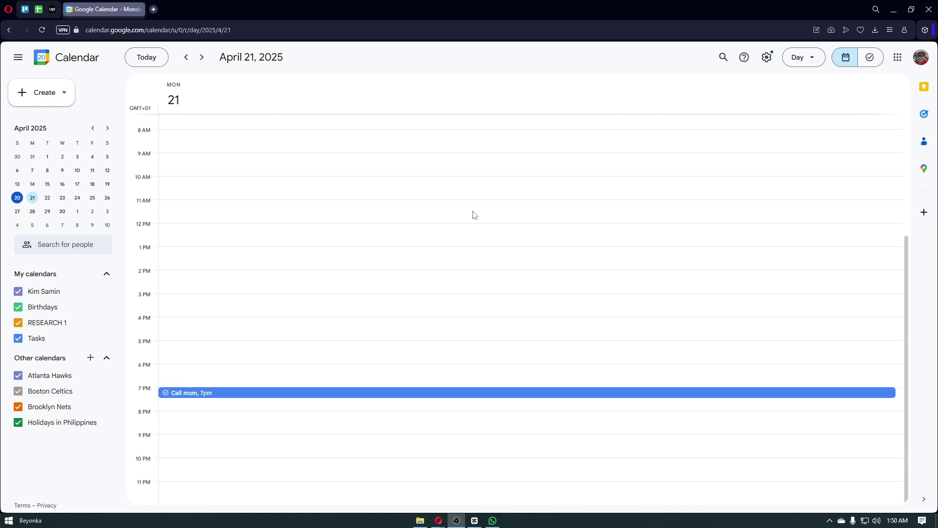
scroll(472, 214, "up", 5)
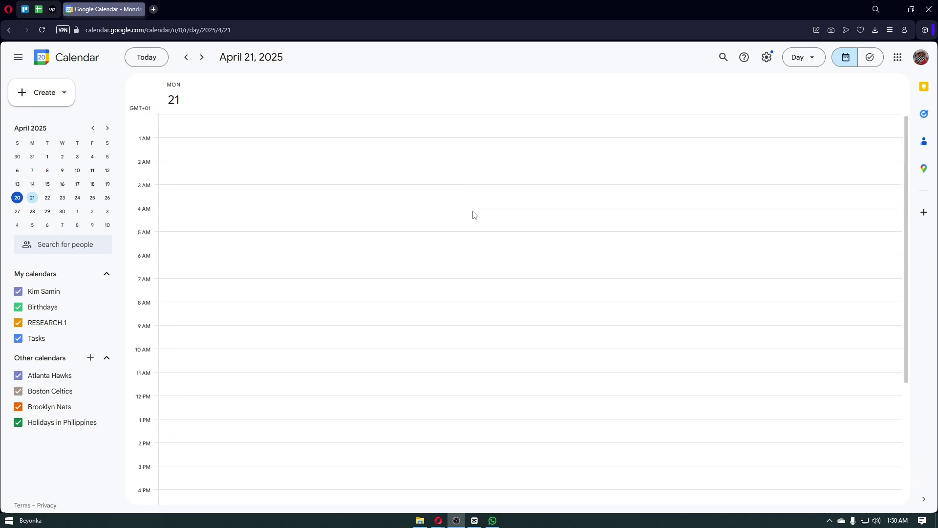
scroll(473, 214, "down", 5)
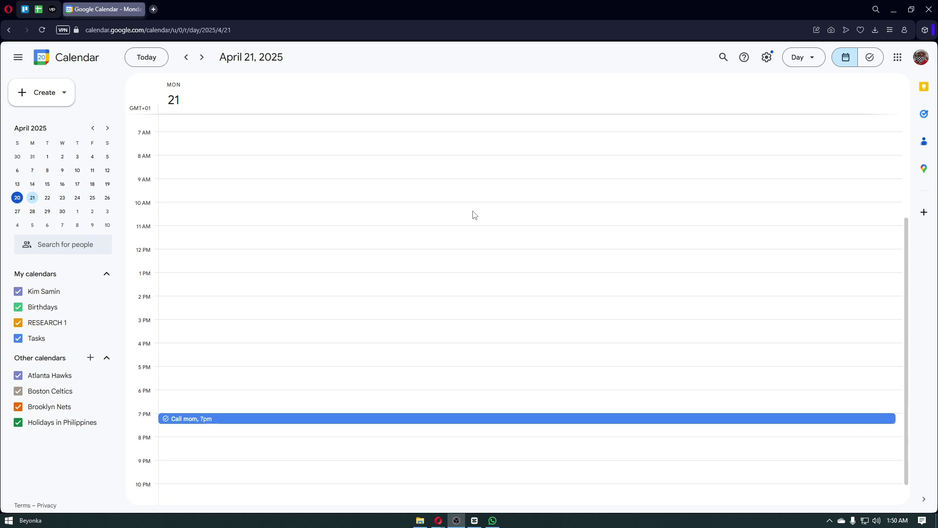
scroll(468, 217, "down", 1)
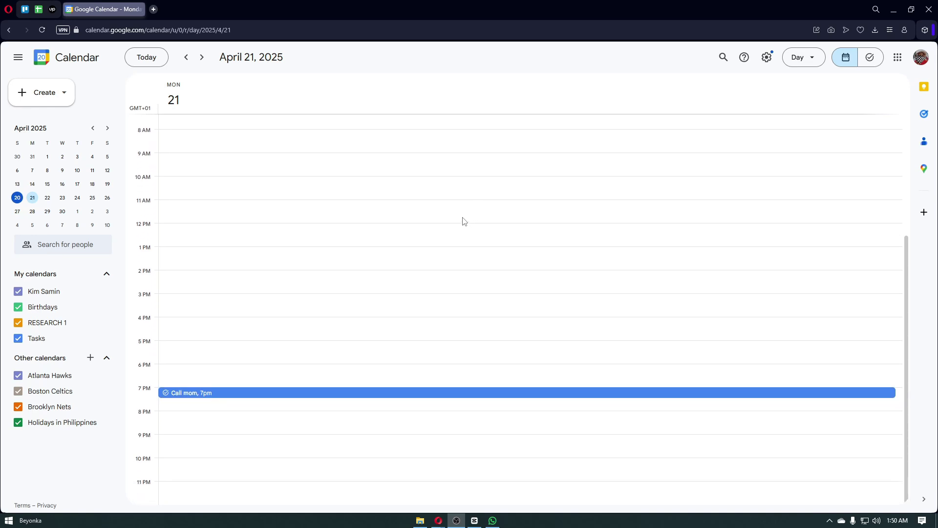
scroll(462, 222, "up", 3)
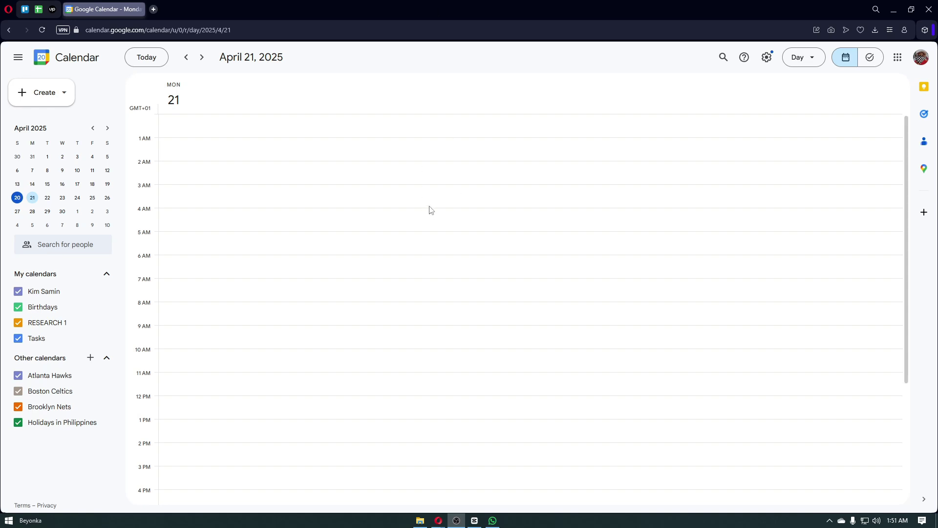
scroll(429, 209, "down", 1)
scroll(429, 210, "down", 2)
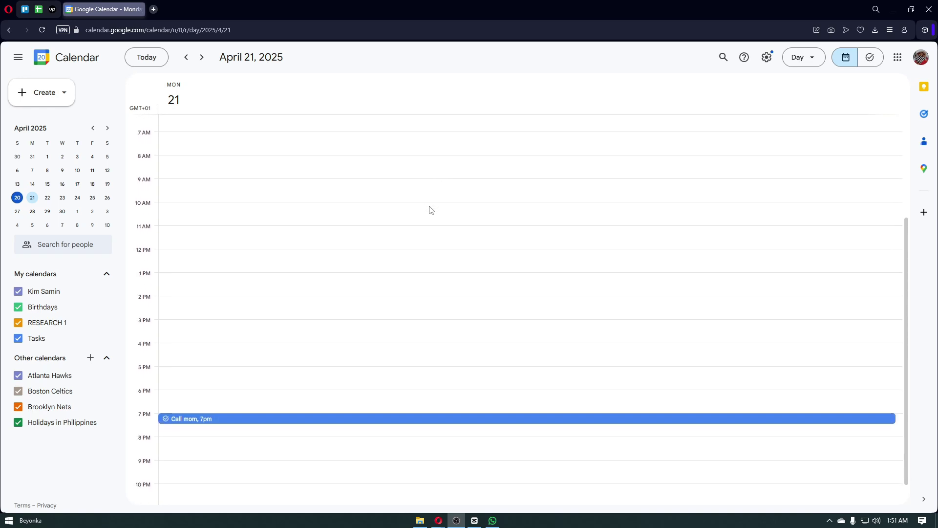
scroll(430, 210, "down", 1)
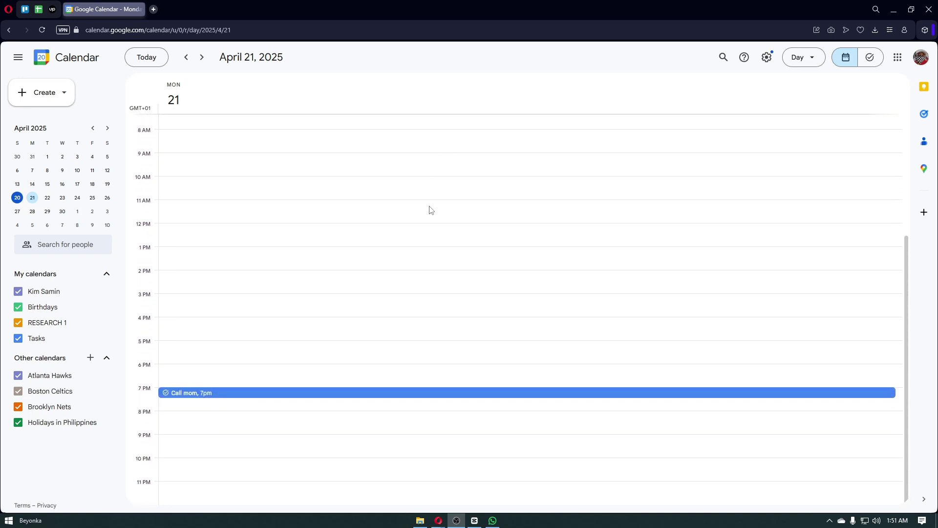
scroll(429, 210, "up", 3)
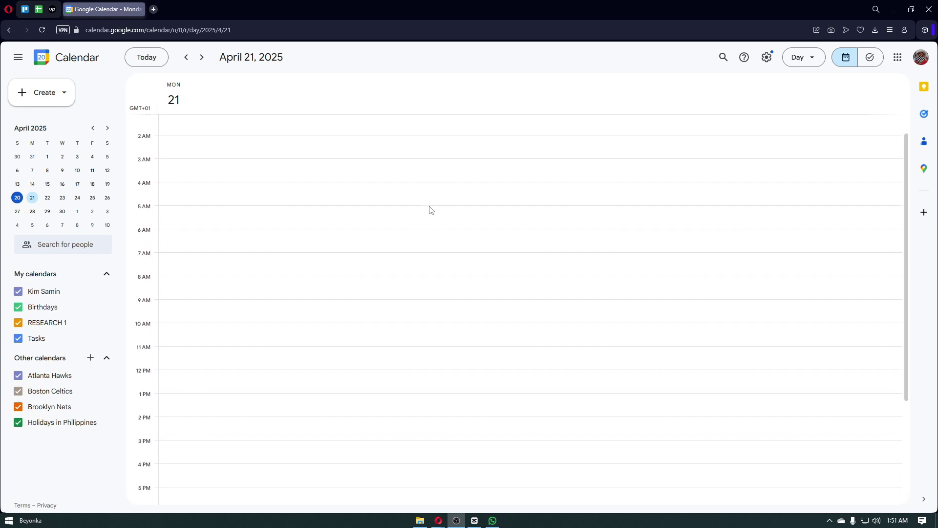
scroll(430, 210, "up", 1)
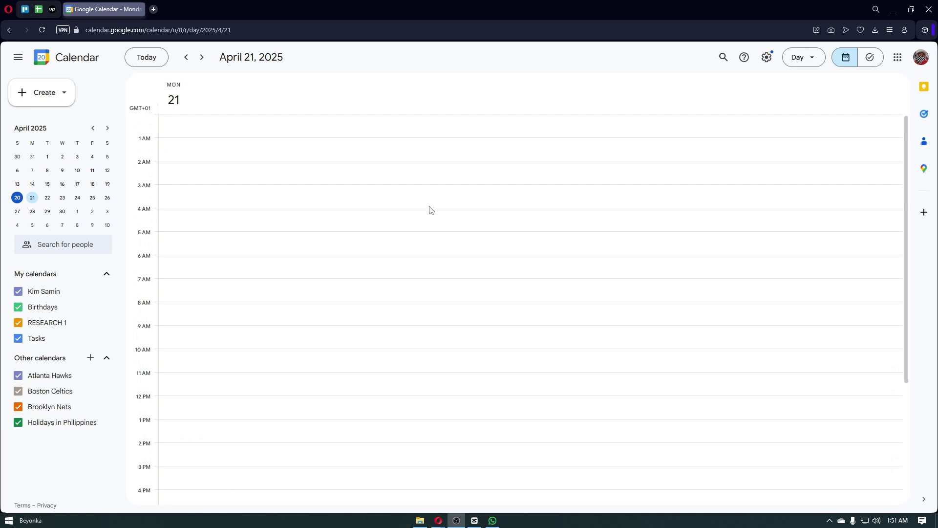
scroll(429, 210, "down", 3)
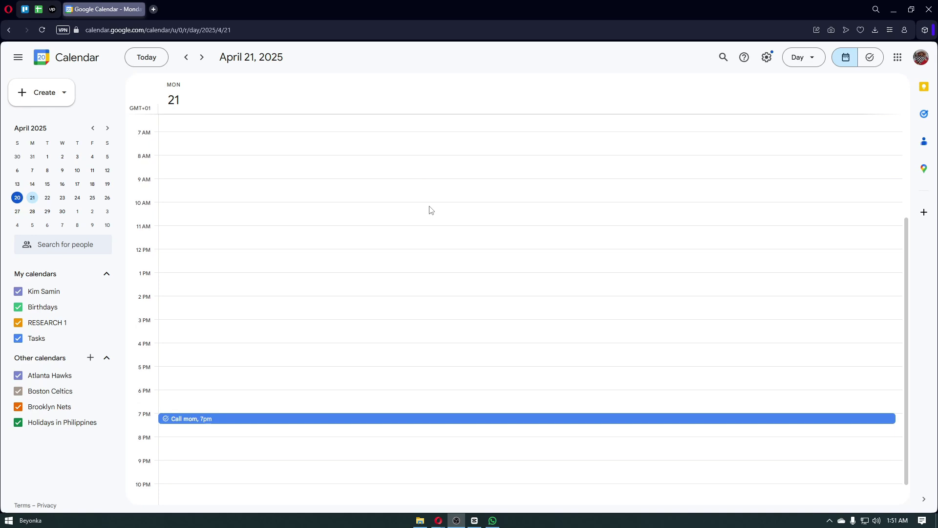